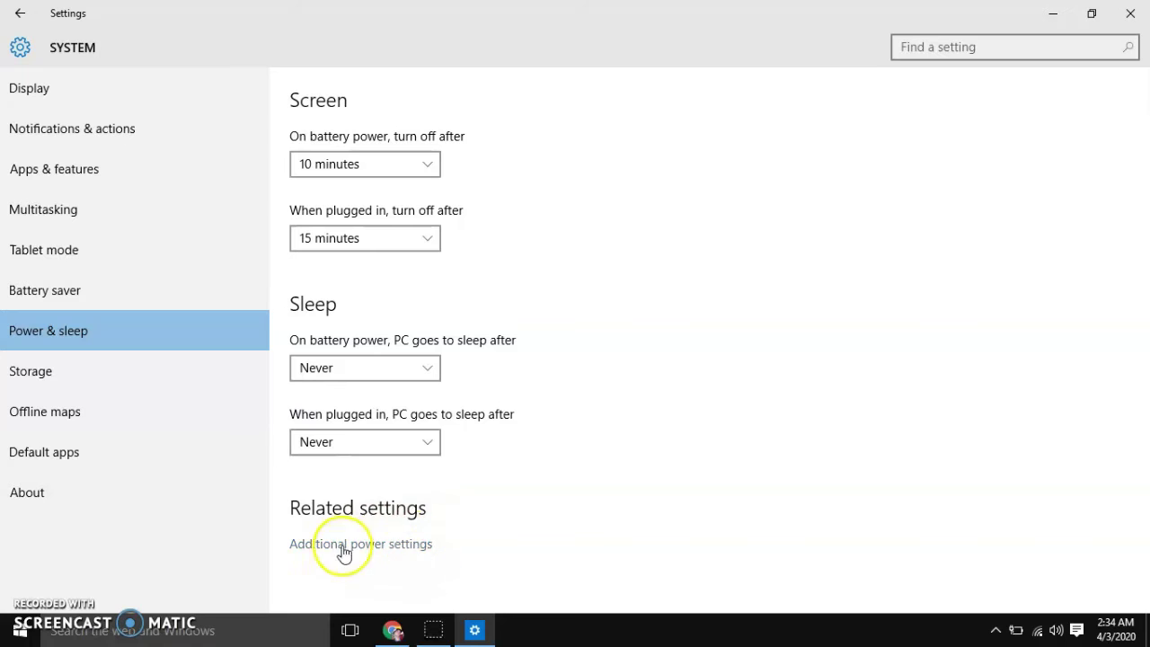
Set the power plan to High performance in the additional power settings and close both settings windows
left_click(367, 546)
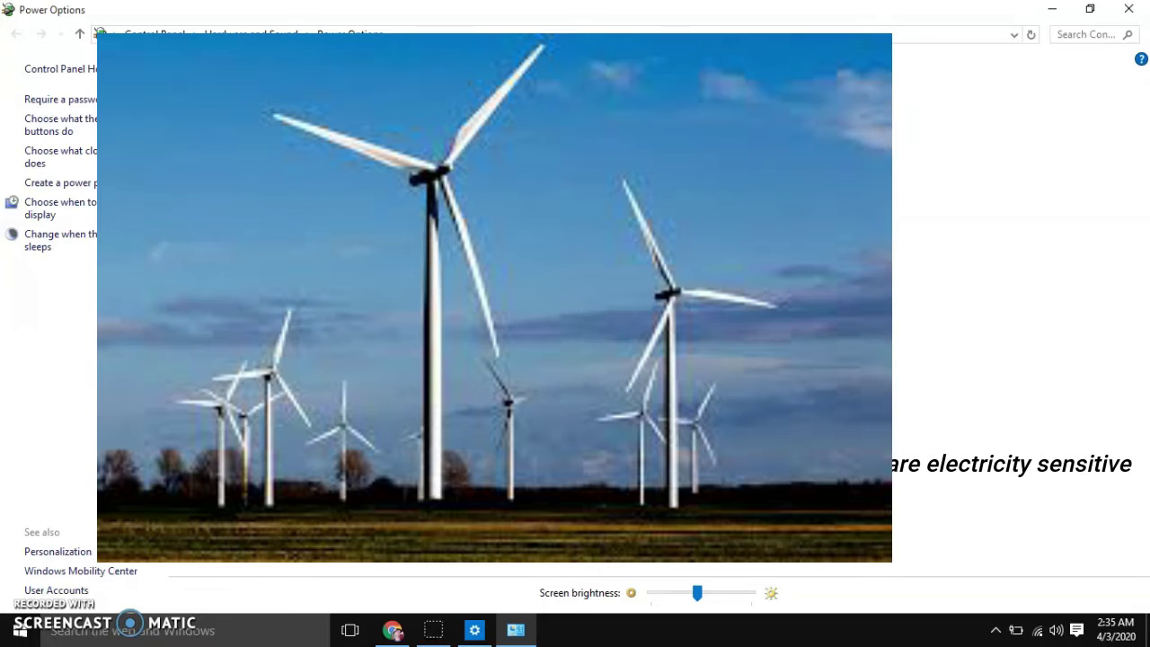
left_click(207, 199)
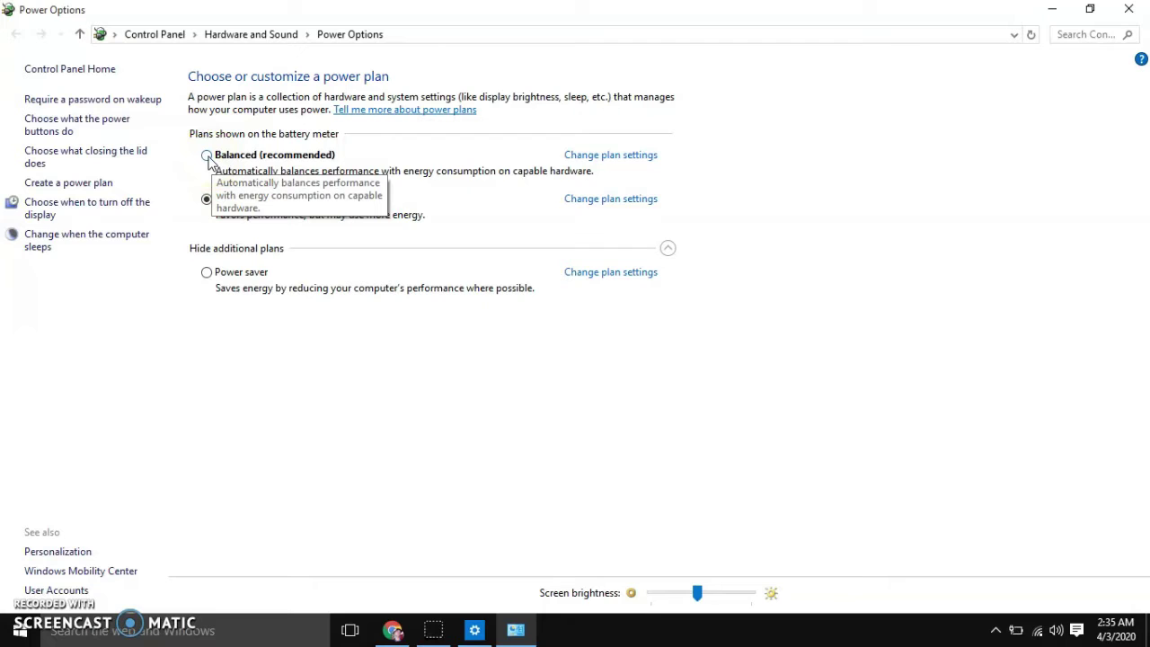
left_click(208, 157)
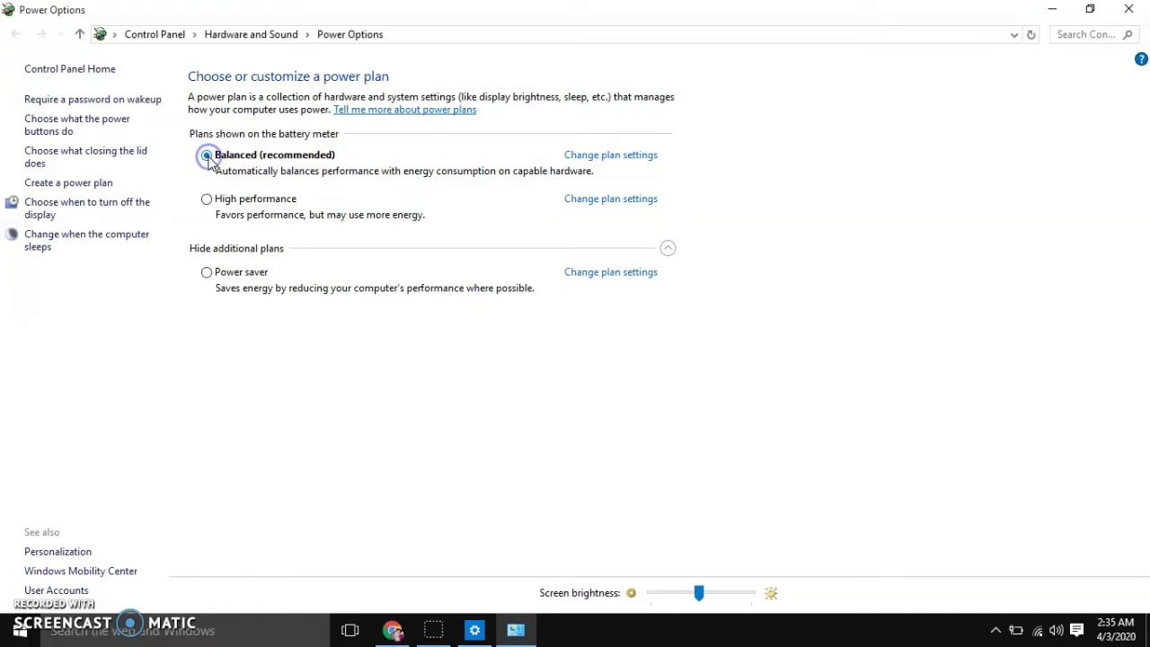
left_click(207, 199)
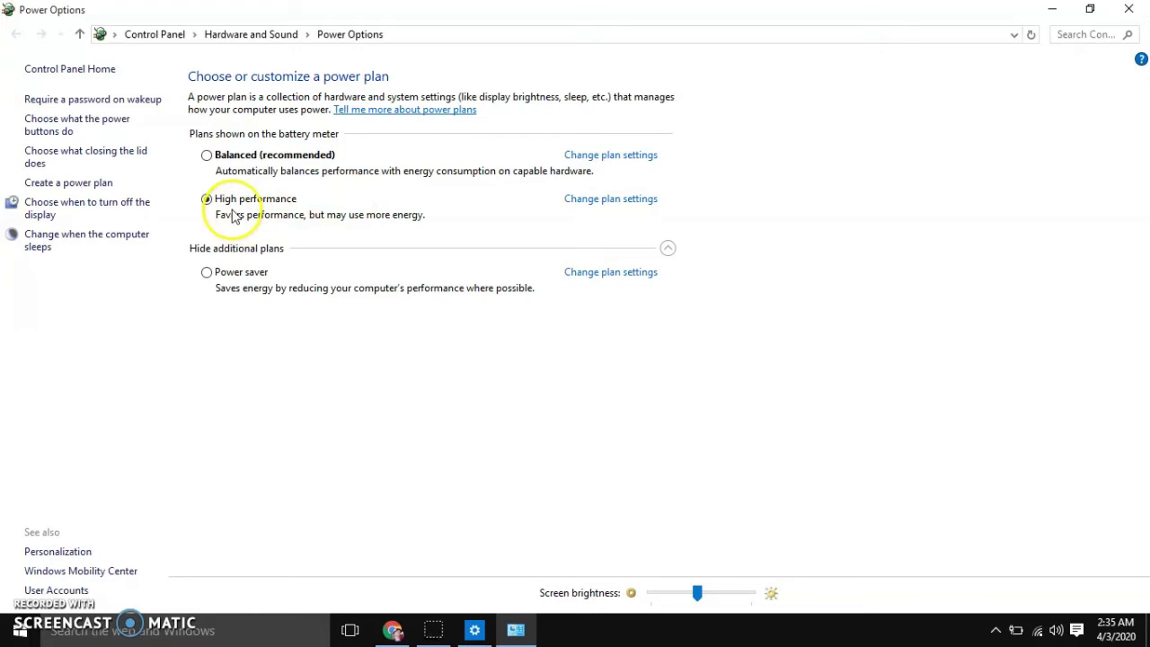
left_click(1129, 9)
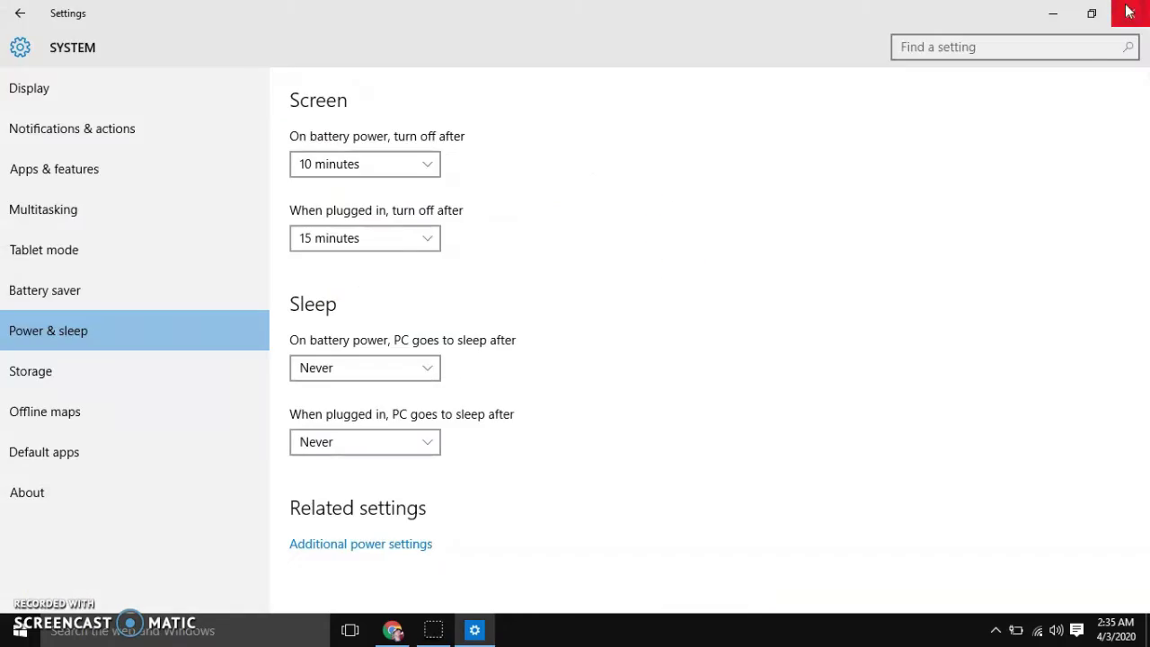
left_click(1129, 10)
right_click(606, 291)
left_click(620, 304)
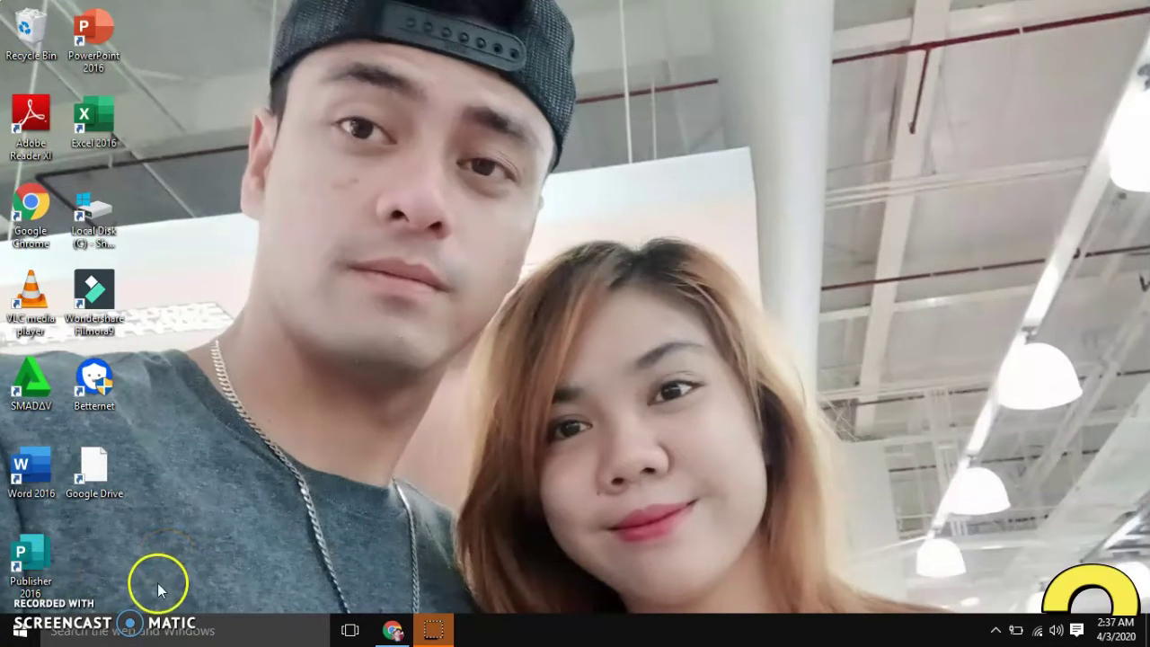
Open the user's temporary files folder by running the %temp% command from the Run dialog
left_click(141, 632)
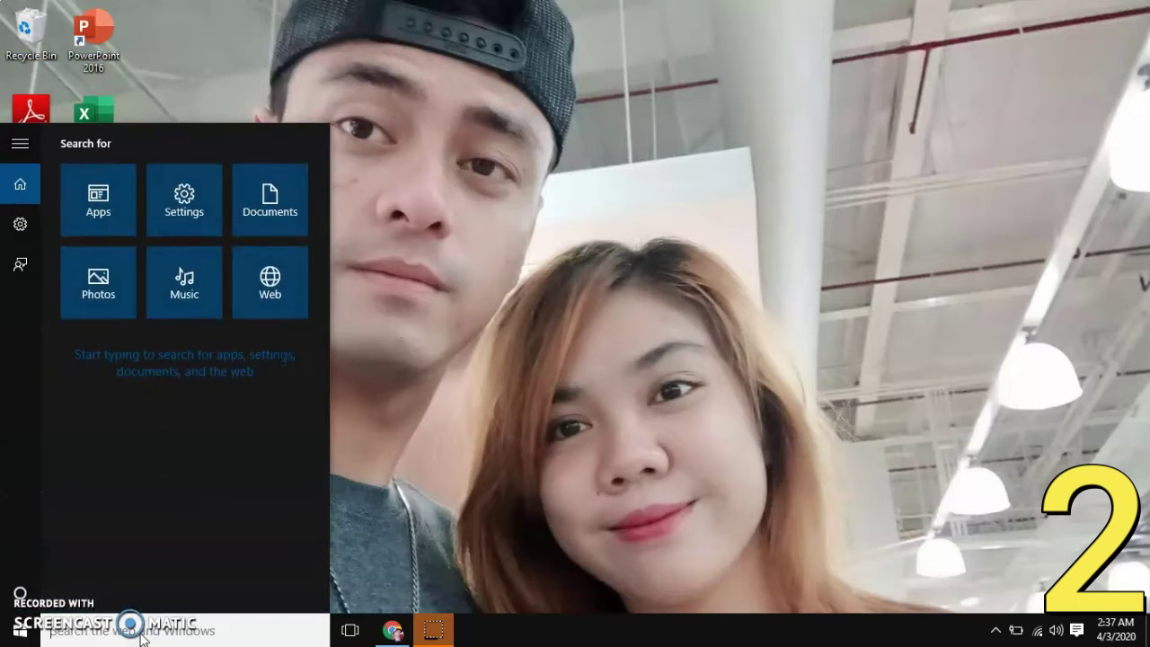
type("run")
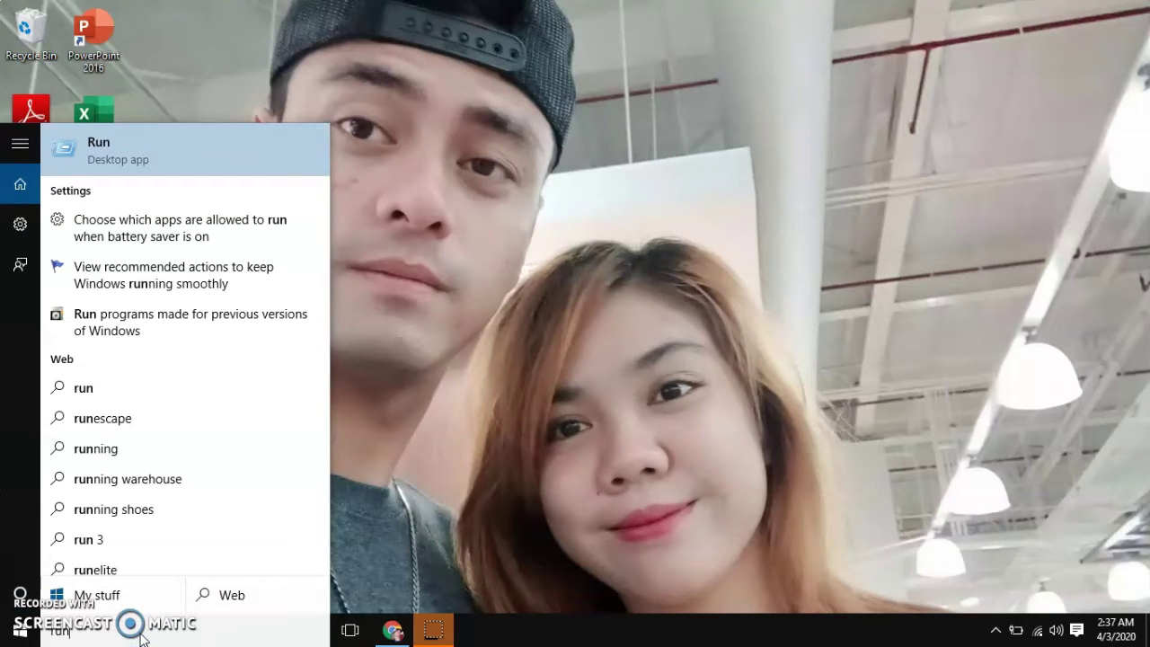
key("Return")
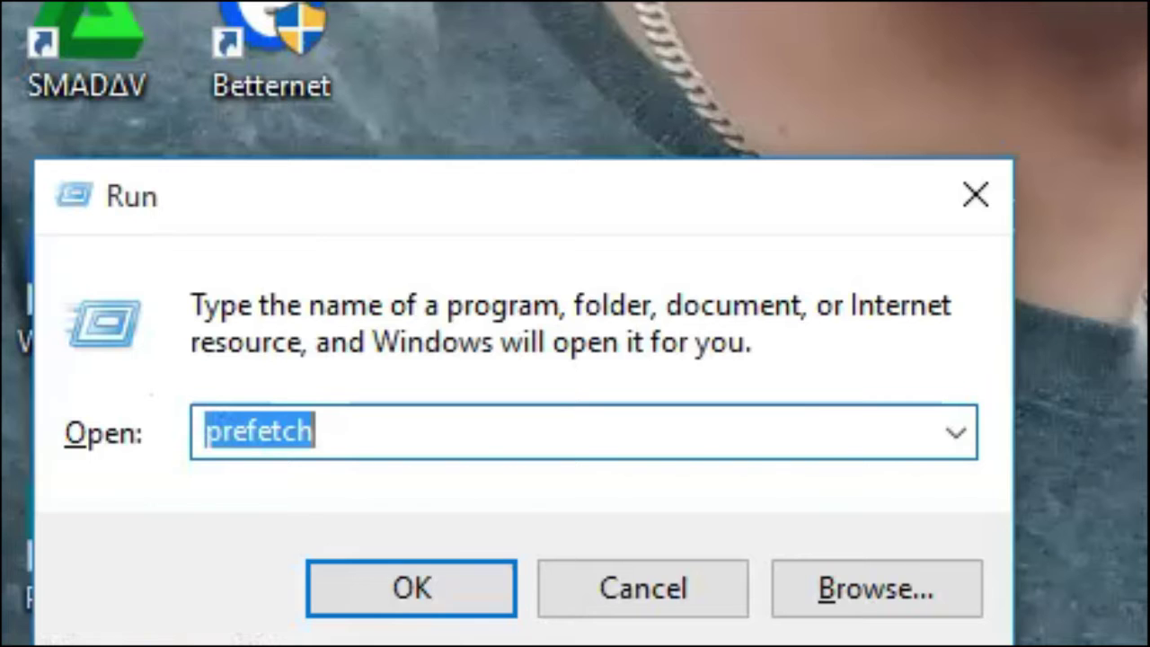
left_click(747, 431)
key("ctrl+a")
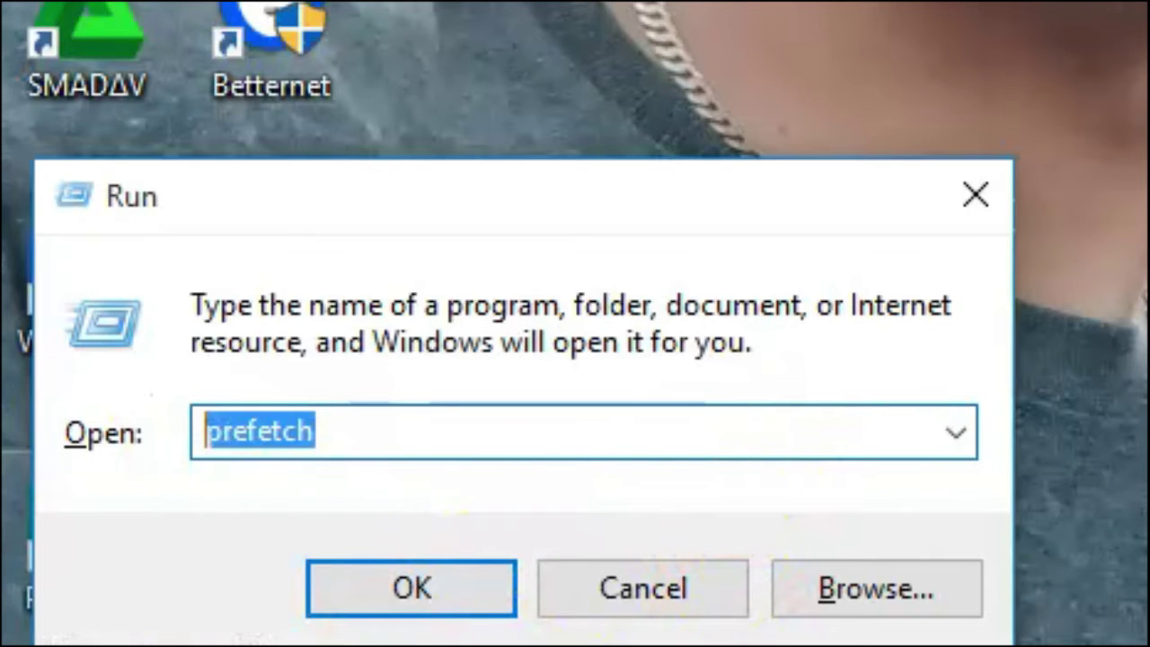
type("%temp")
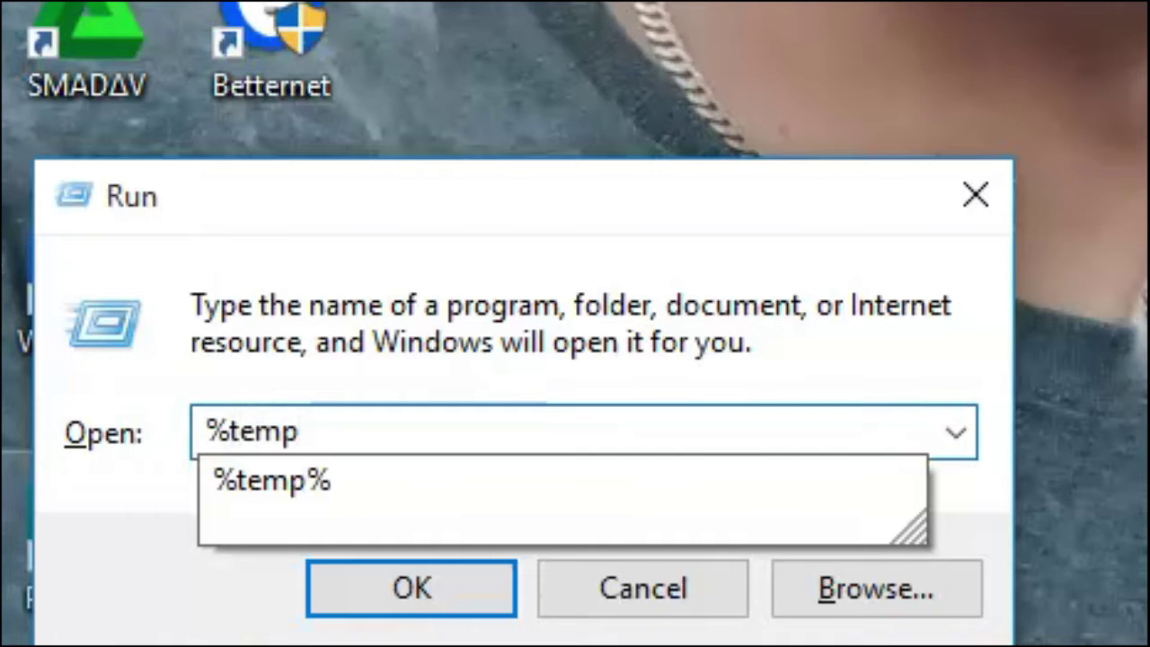
type("%")
left_click(502, 588)
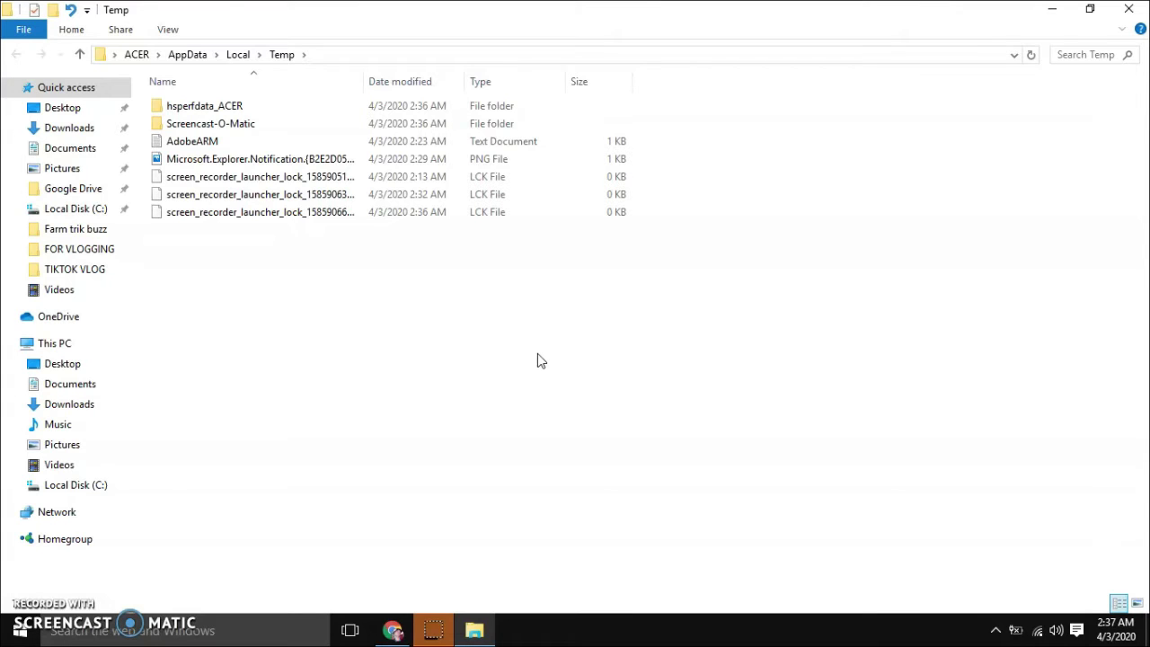
Delete all items in the user's Temp folder, skipping the ones in use, and close the folder
key("ctrl+a")
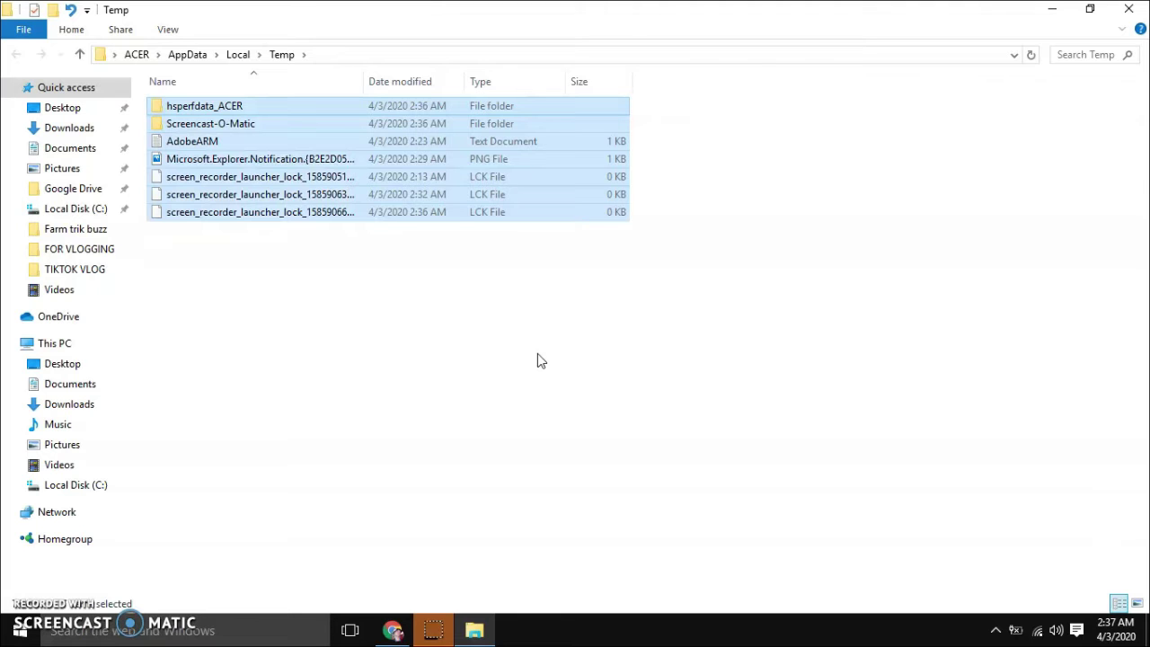
key("Delete")
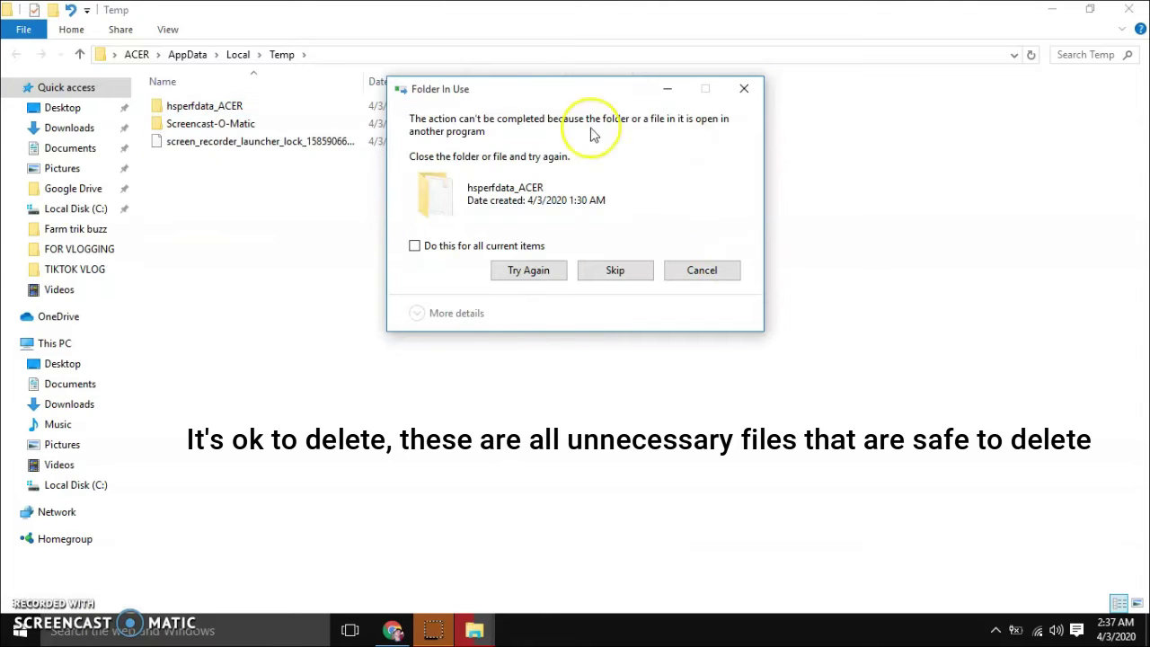
left_click(617, 275)
left_click(617, 269)
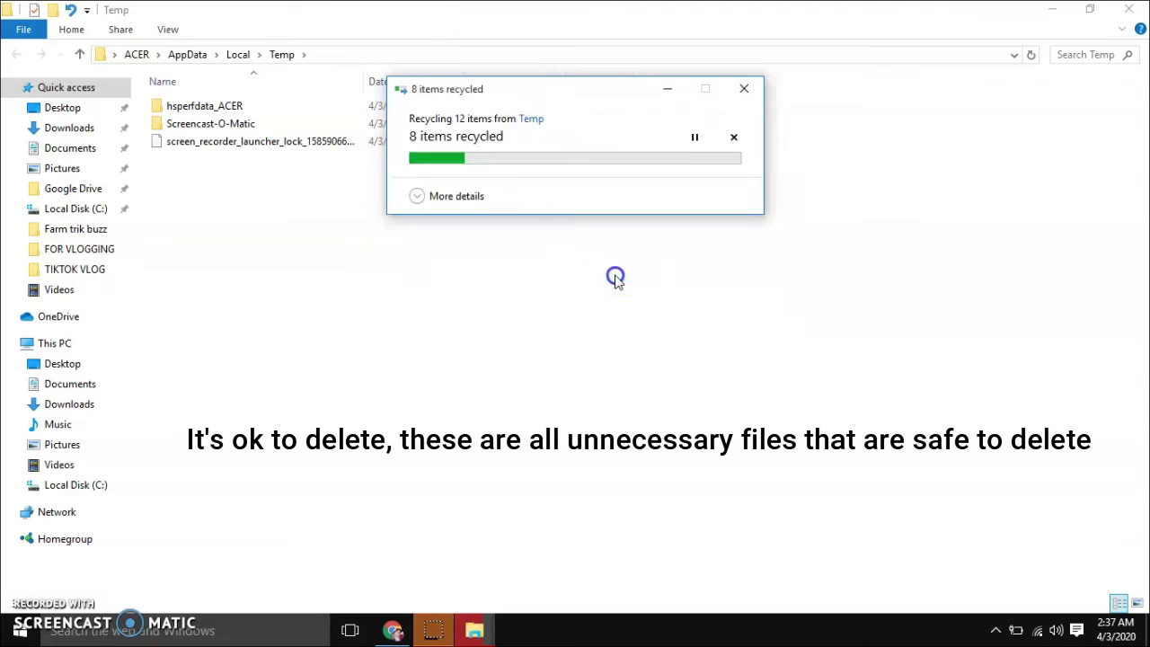
left_click(617, 273)
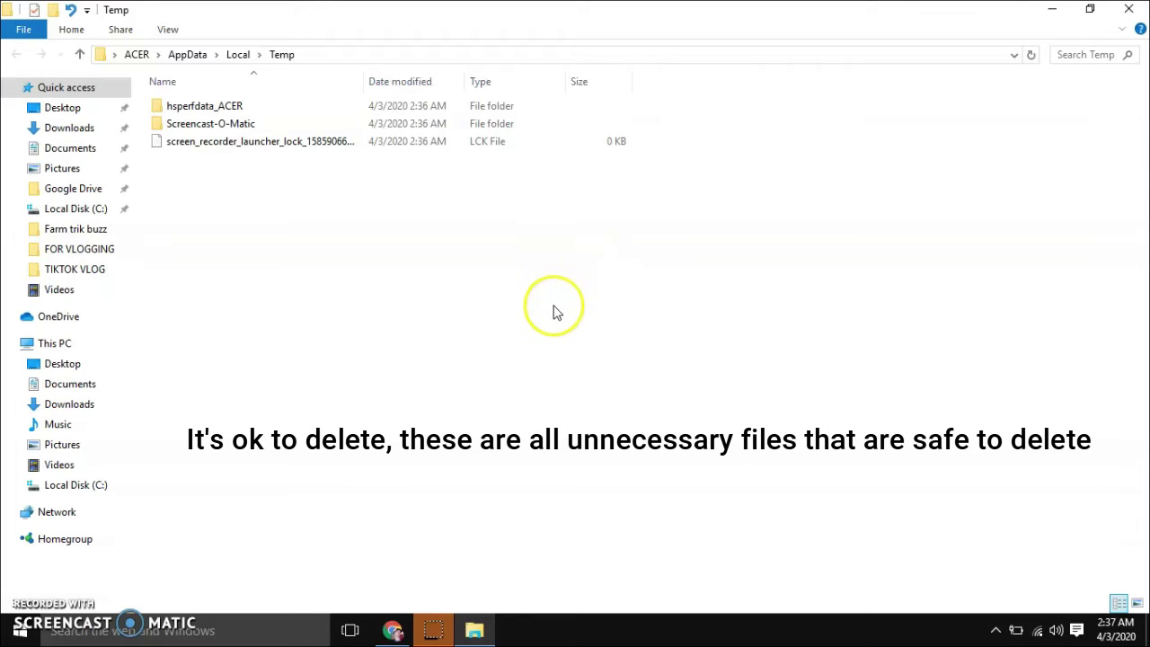
left_click_drag(649, 294, 350, 101)
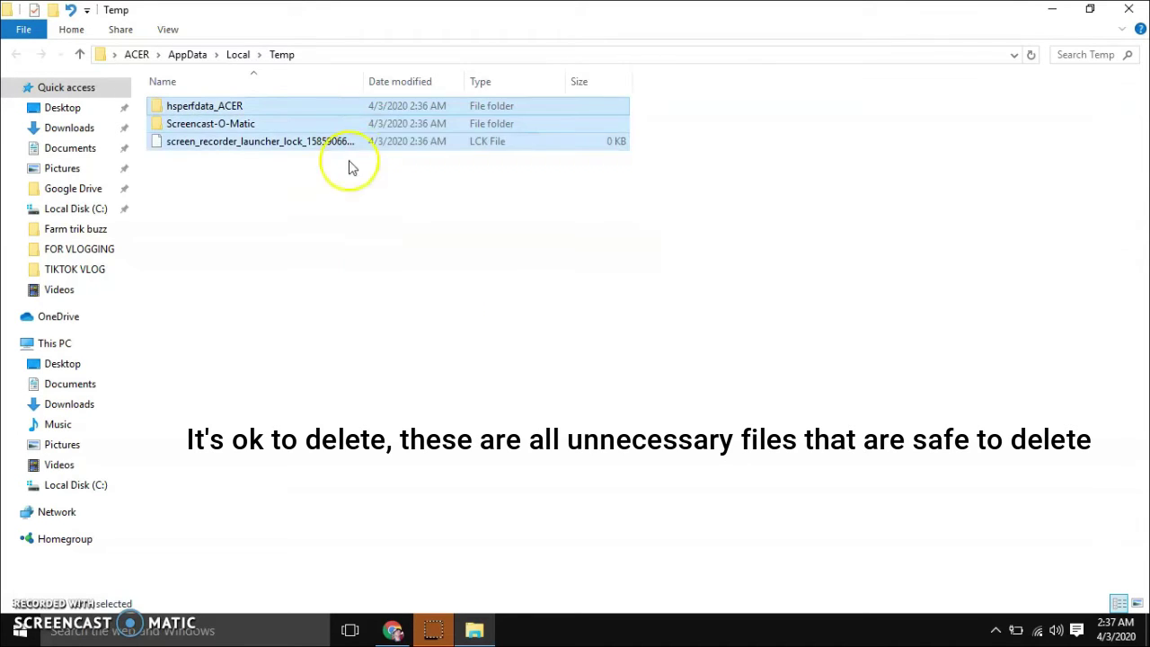
left_click(347, 215)
mouse_move(393, 630)
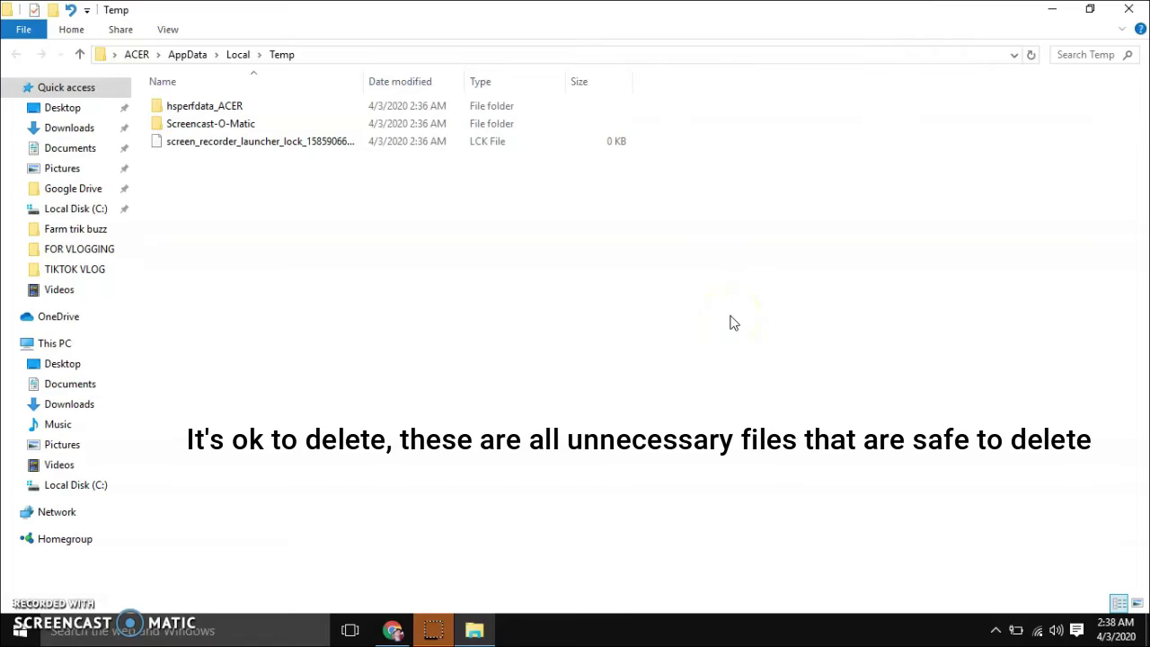
left_click(1129, 9)
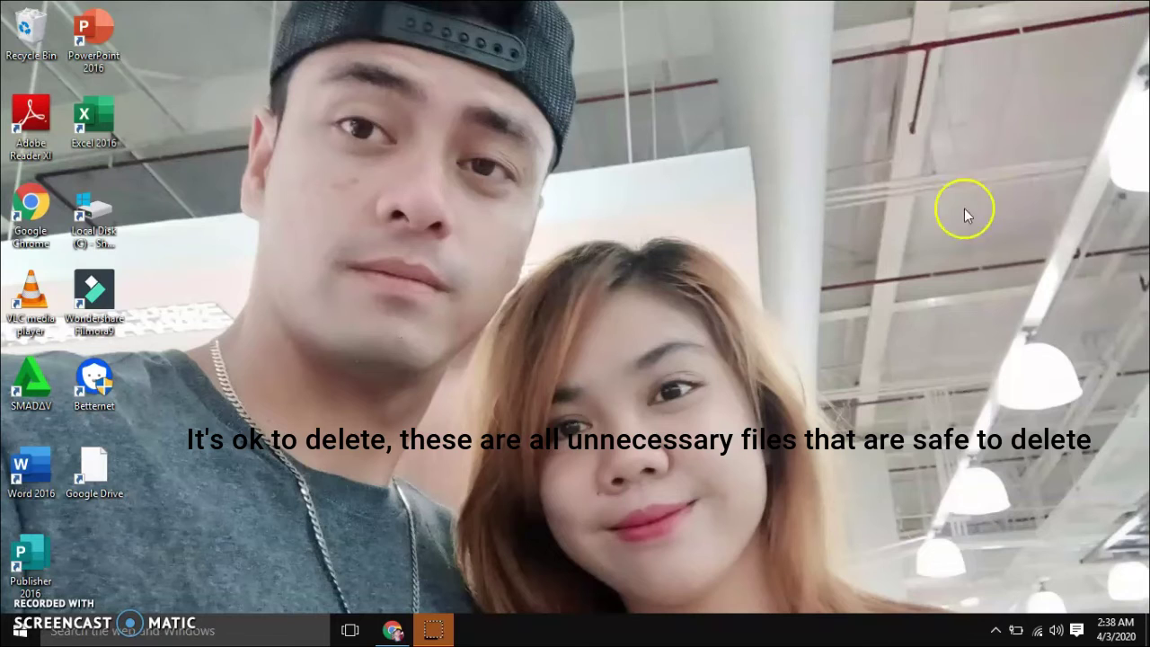
right_click(547, 309)
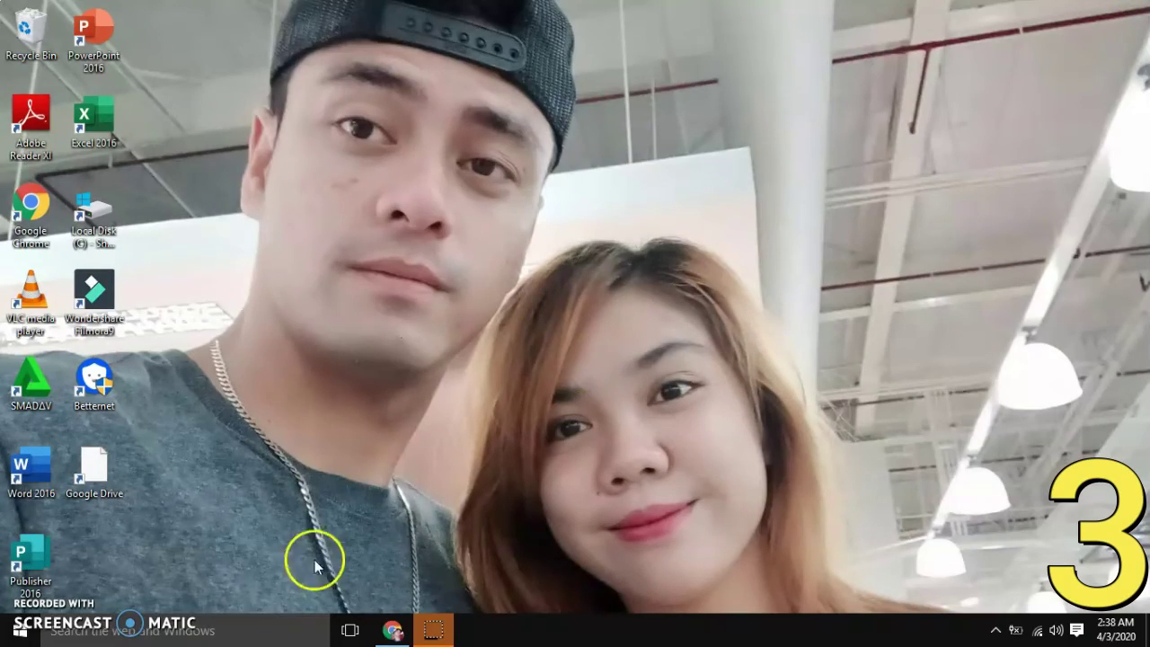
Open the Windows Temp folder by running the temp command from the Run dialog
left_click(191, 634)
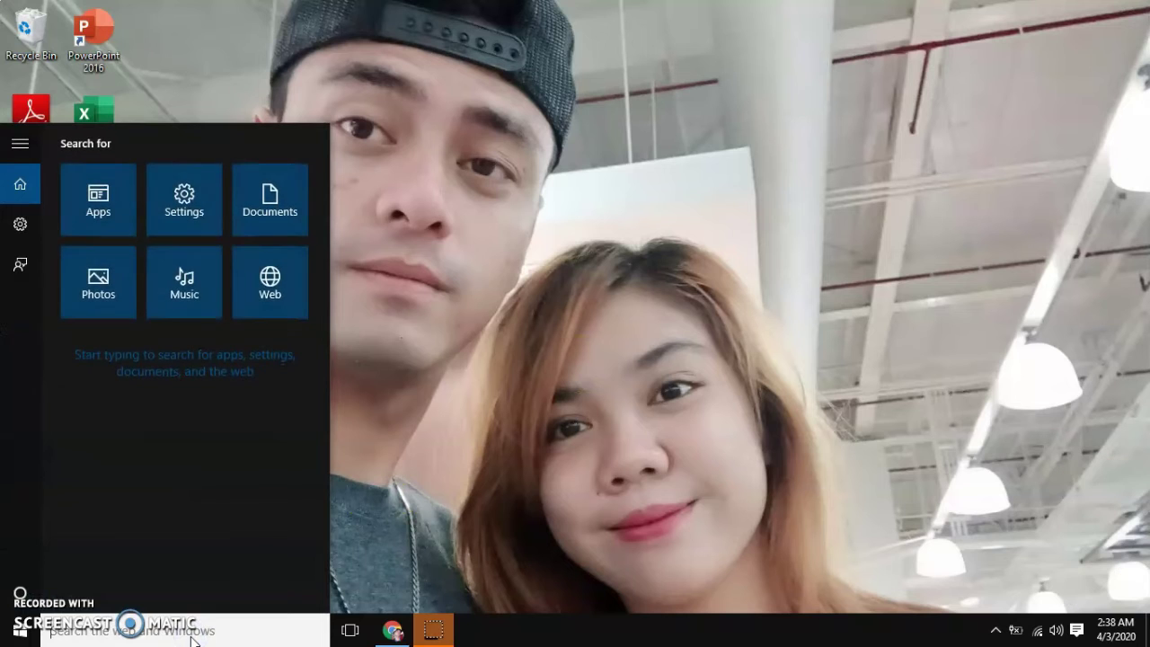
type("run")
key("Return")
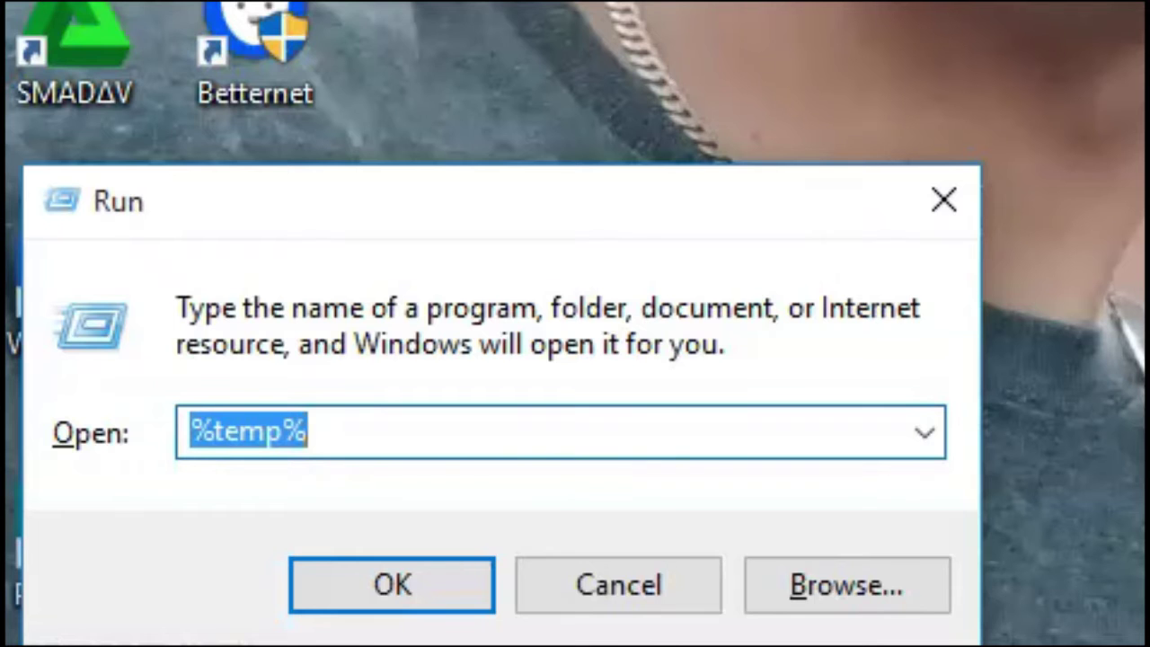
type("temp")
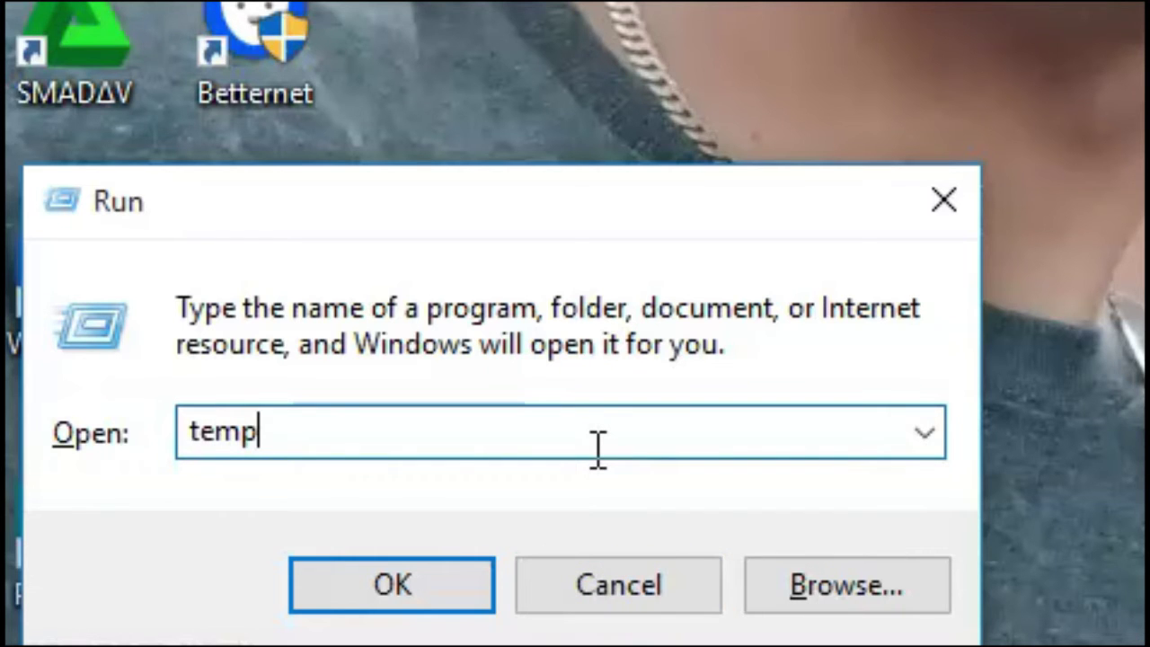
key("Return")
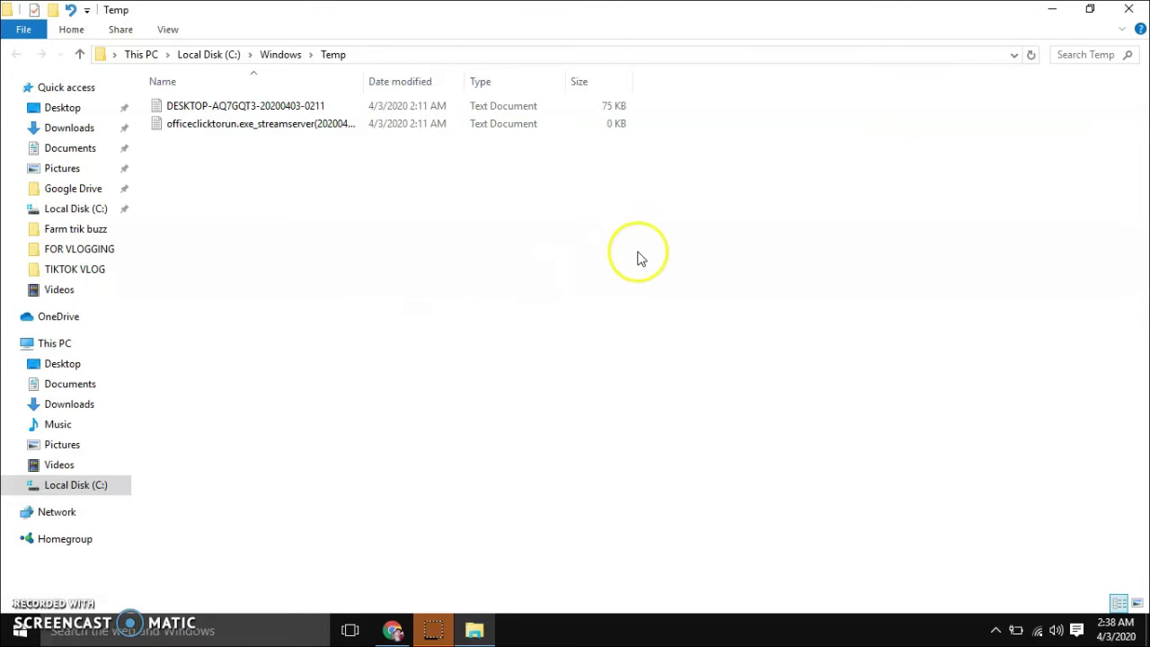
Try to delete all files in the Windows Temp folder, skipping the ones in use, and close the folder
left_click(730, 332)
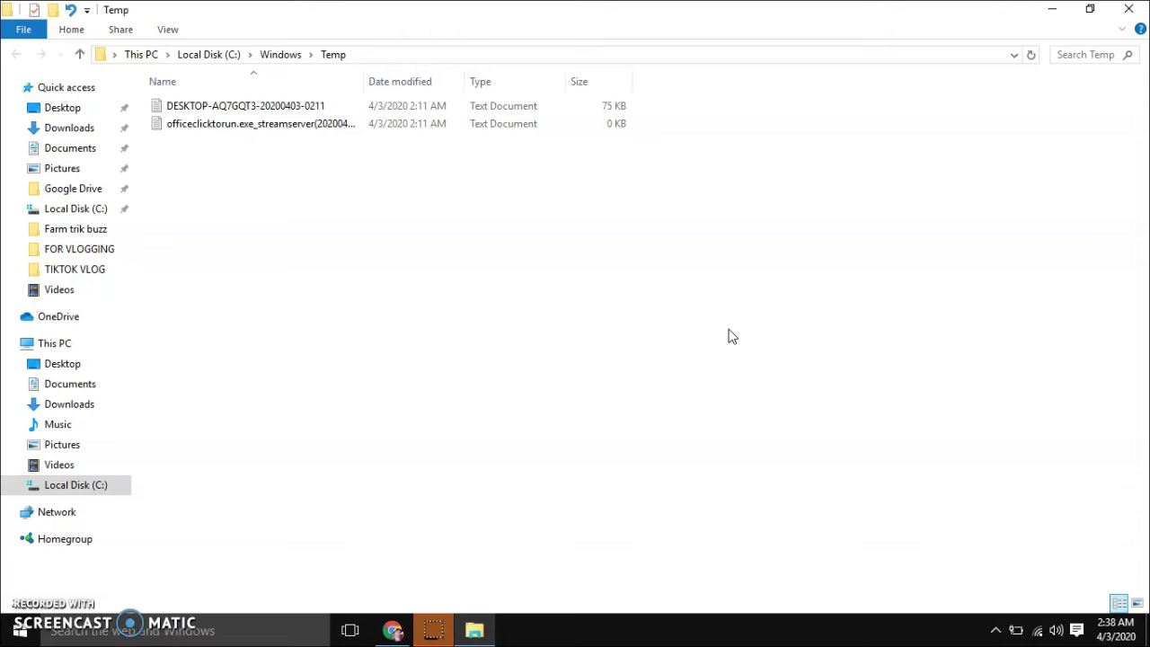
key("ctrl+a")
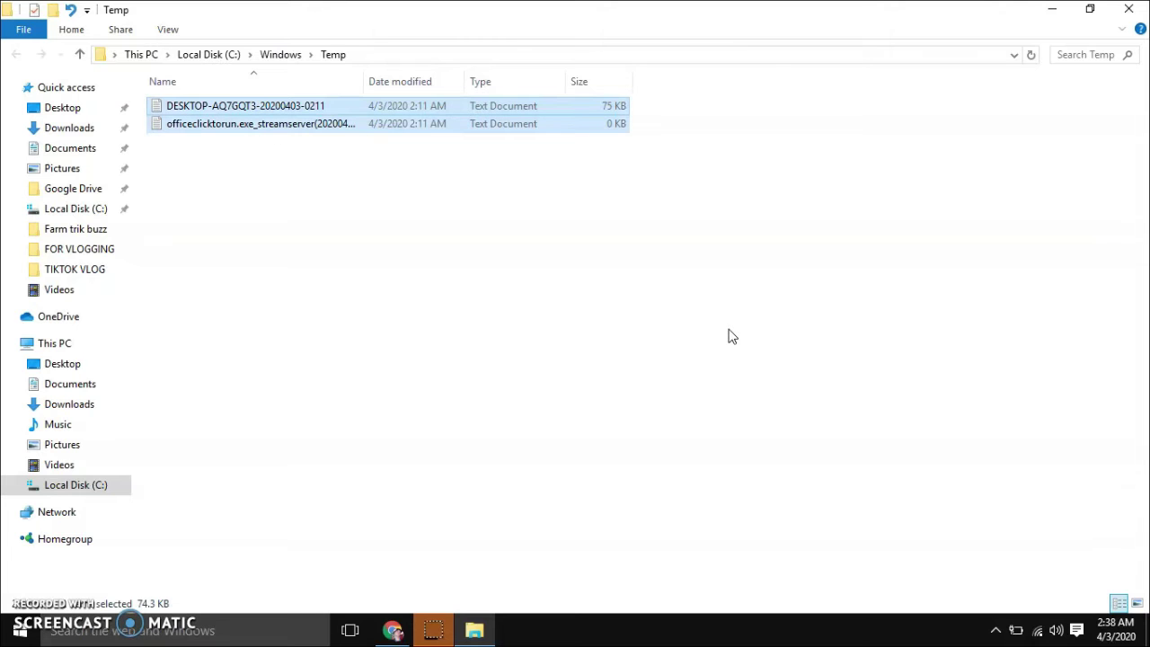
key("Delete")
left_click(602, 269)
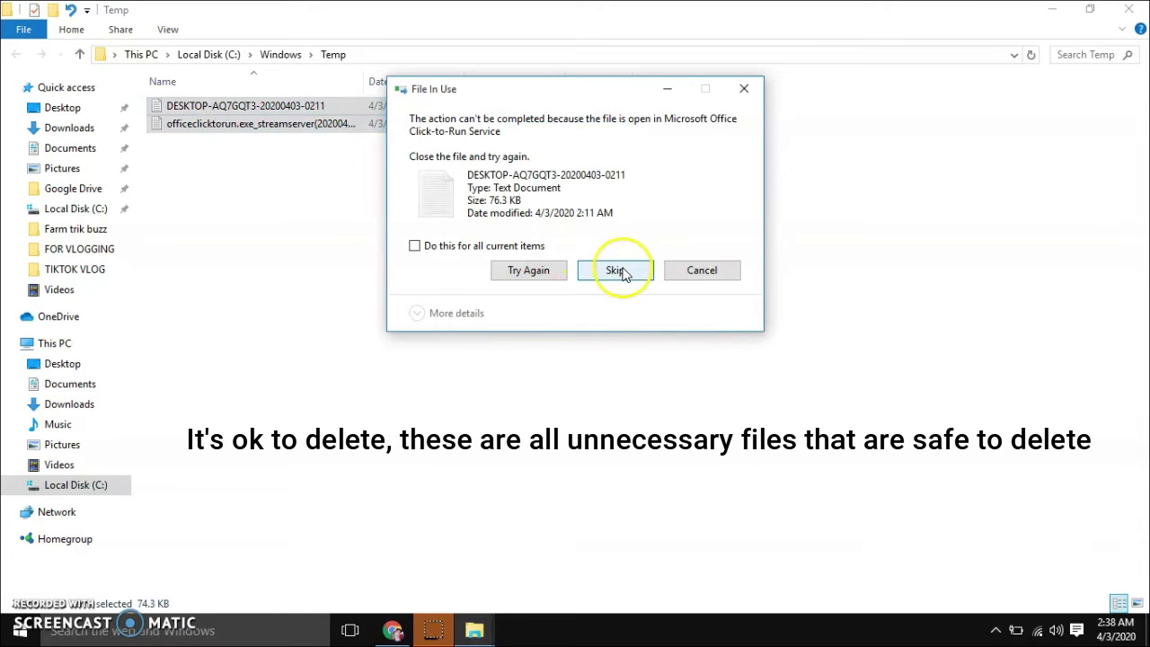
left_click(619, 271)
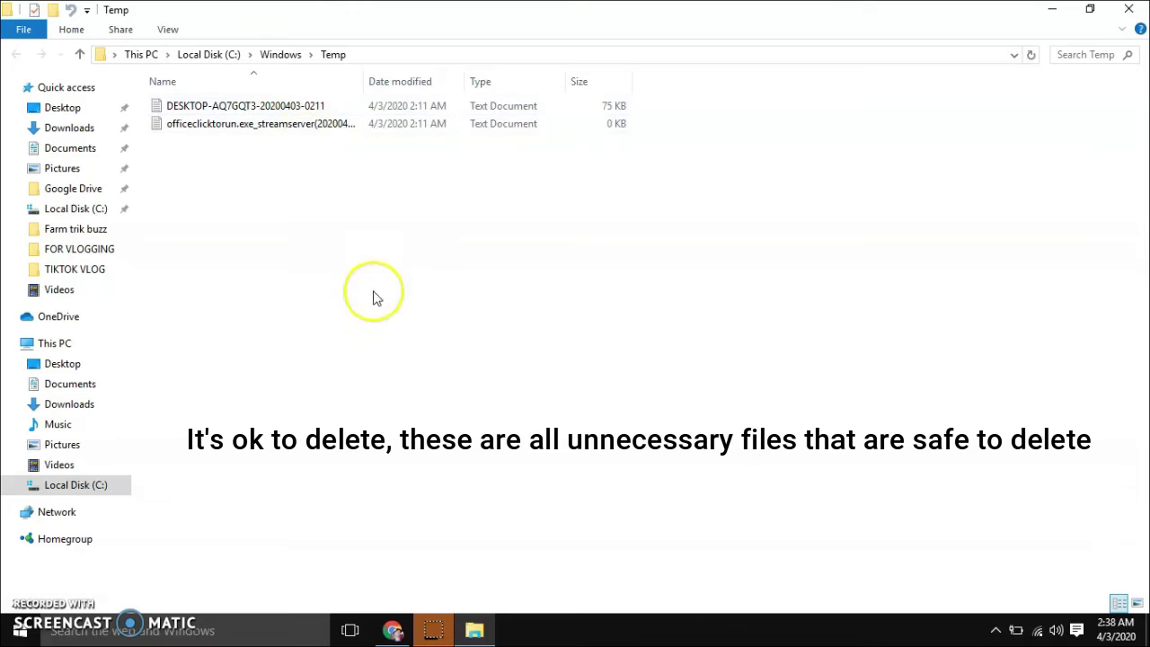
mouse_move(431, 629)
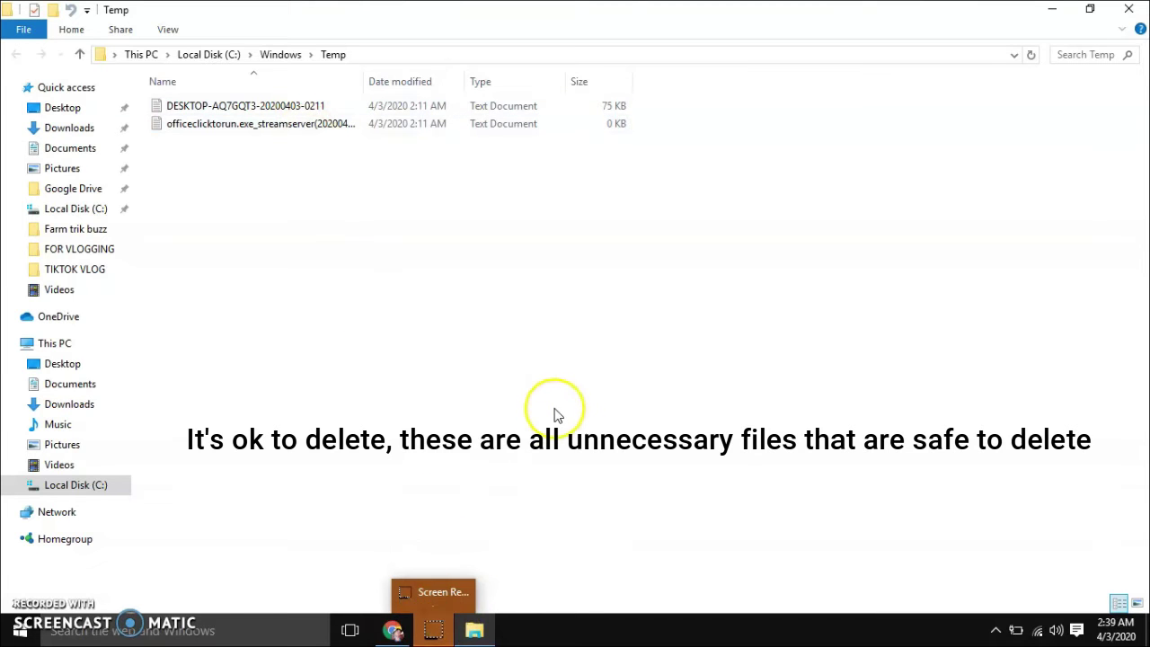
left_click(1128, 10)
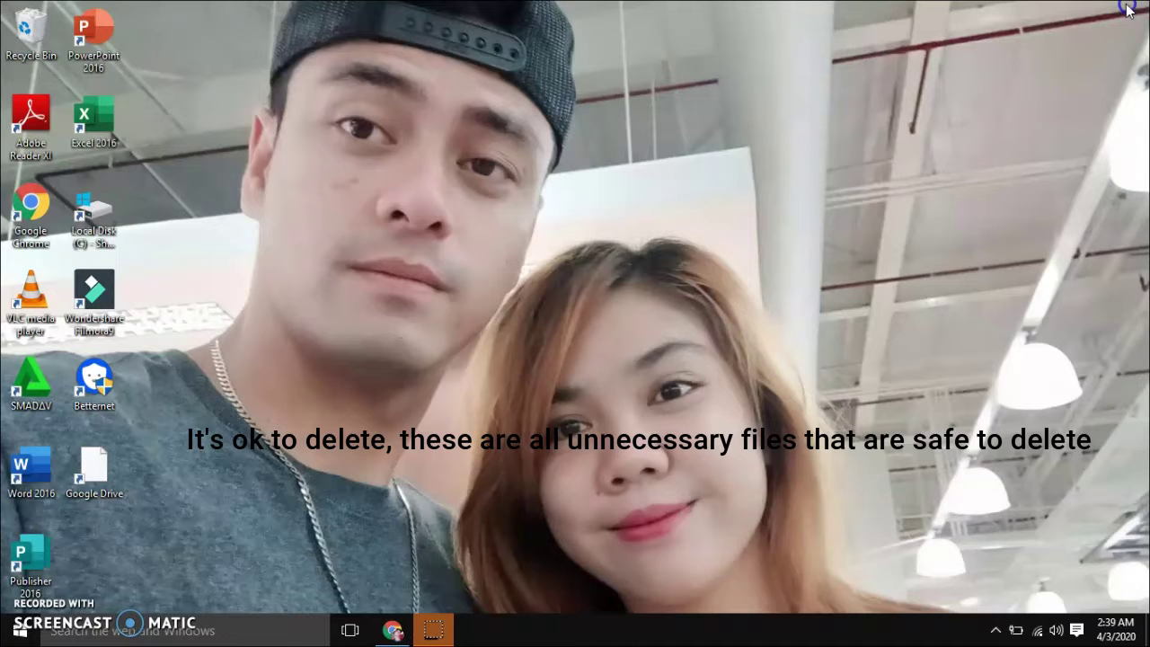
right_click(618, 233)
left_click(665, 284)
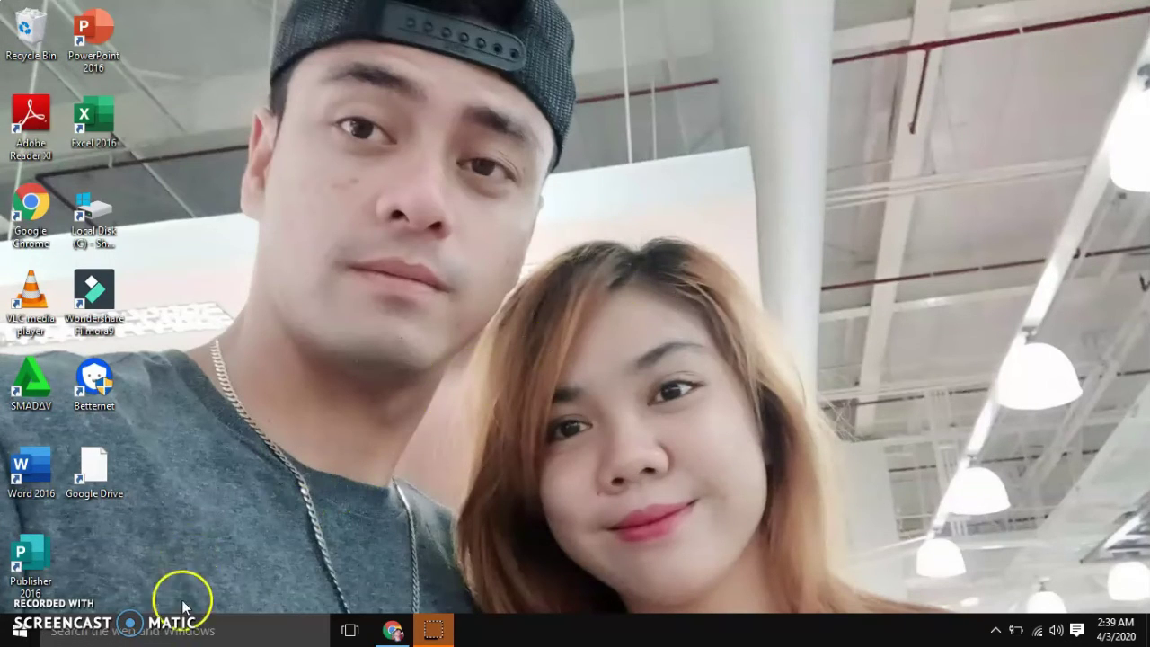
Open the Windows Prefetch folder by running the prefetch command from the Run dialog
left_click(188, 631)
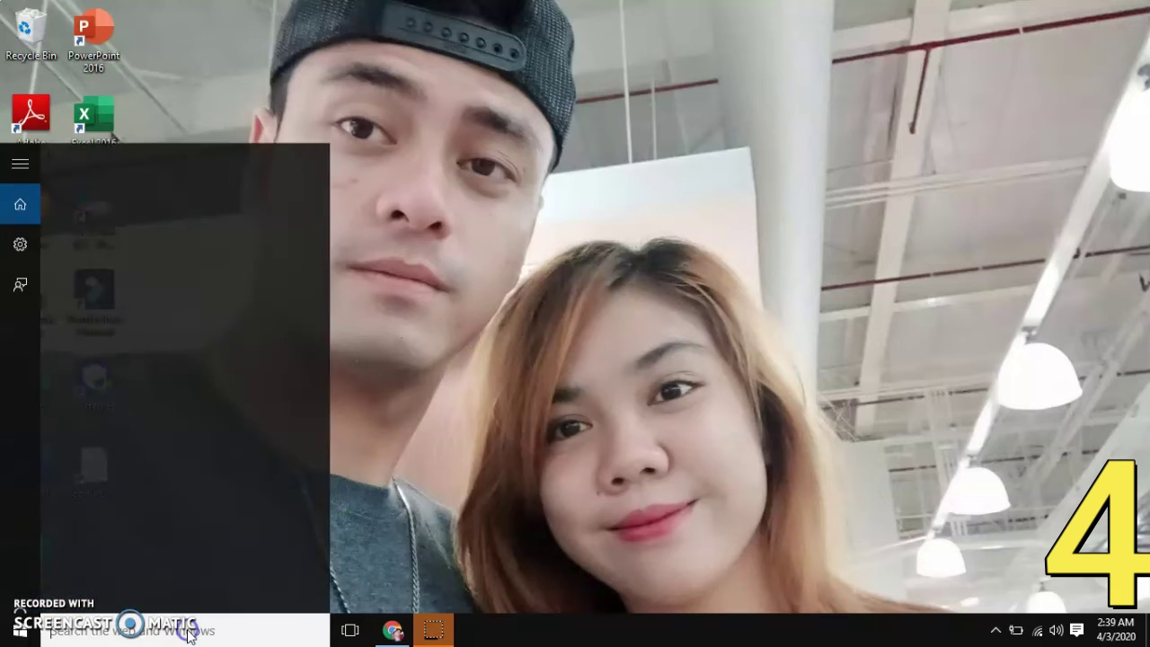
type("run")
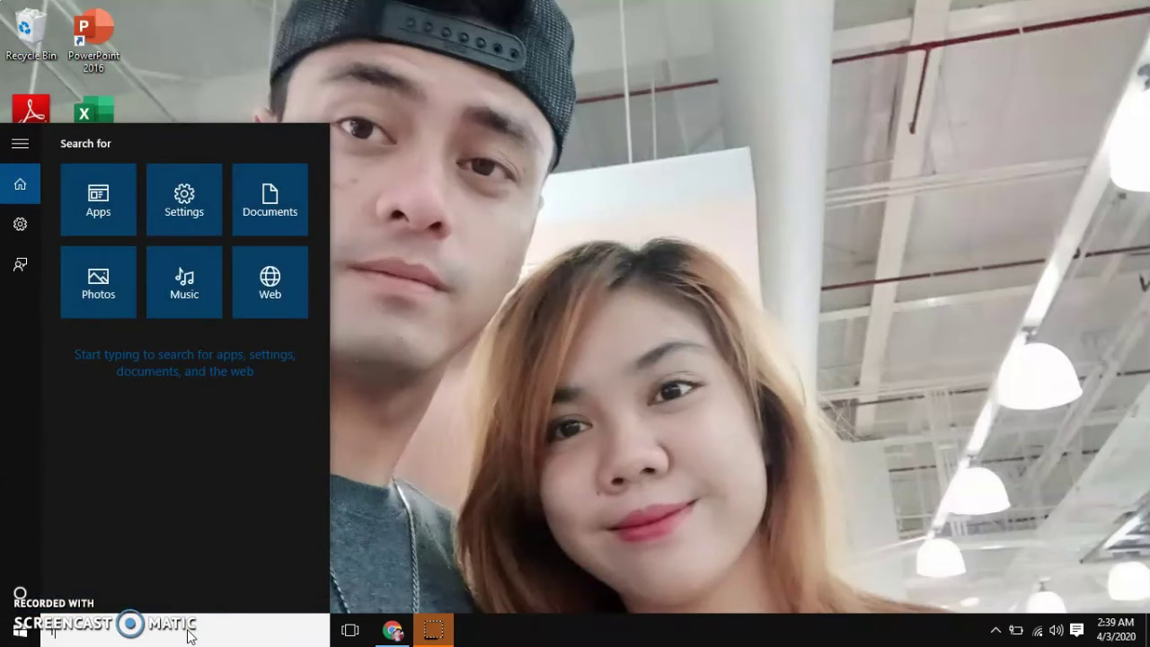
key("Return")
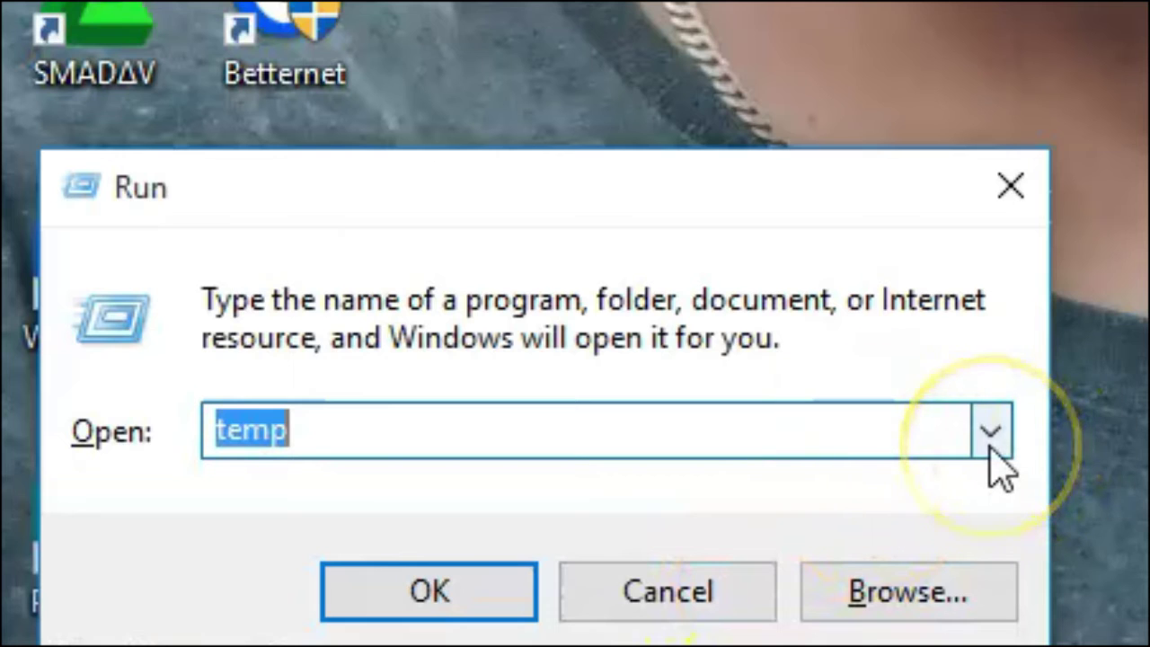
type("pre")
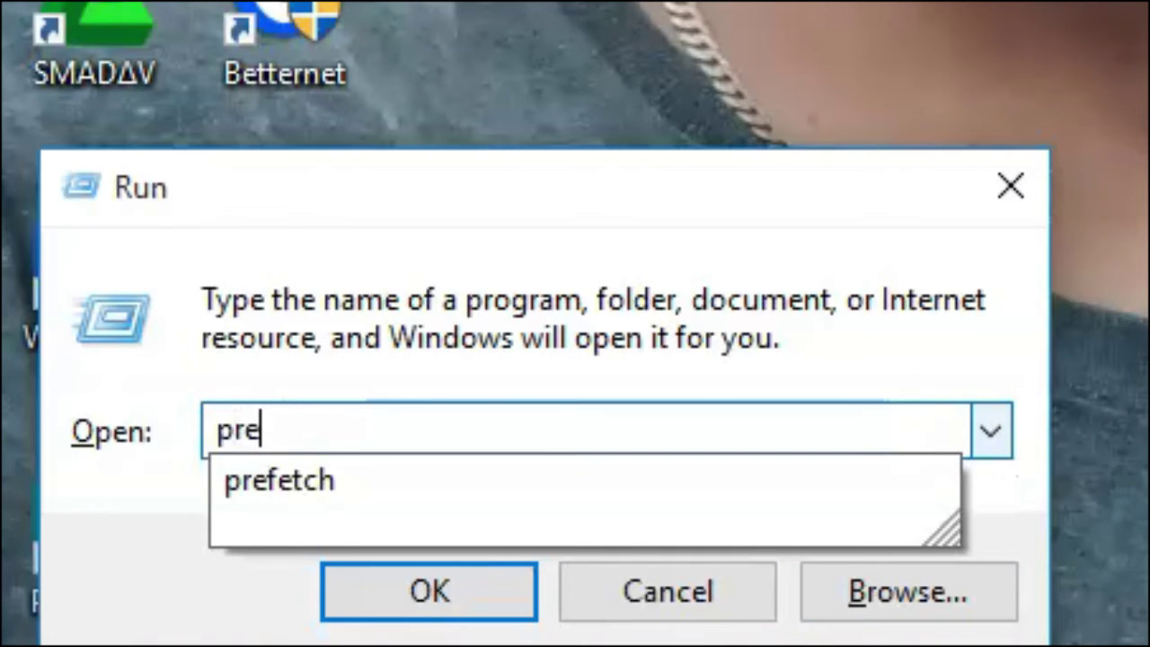
type("fetch")
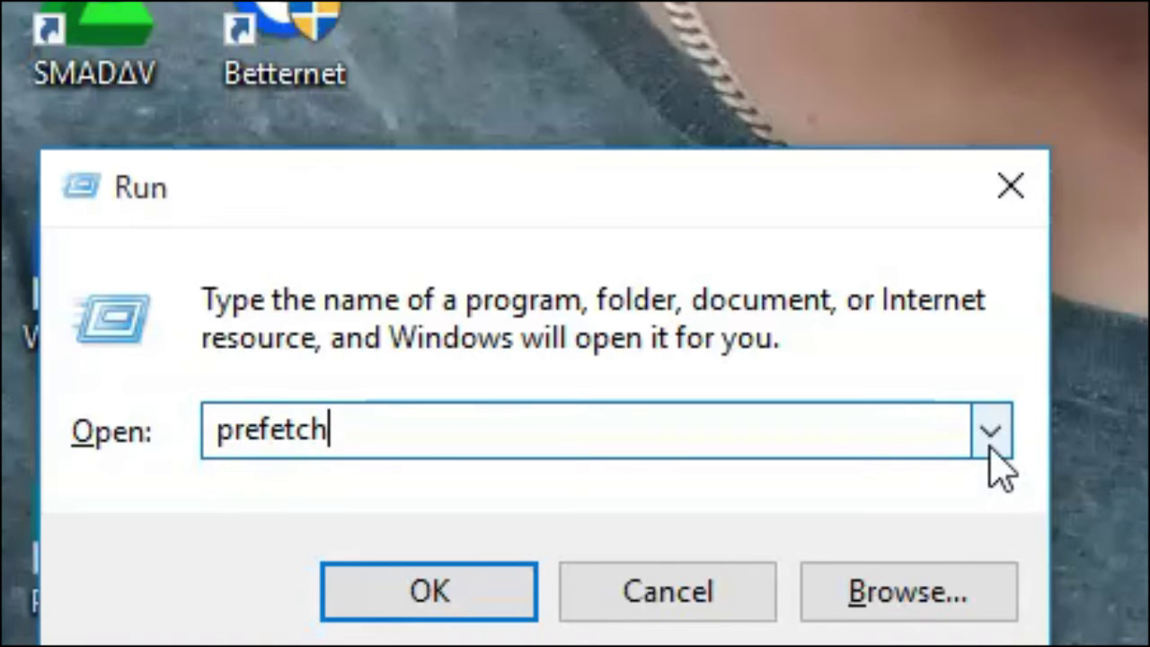
key("Return")
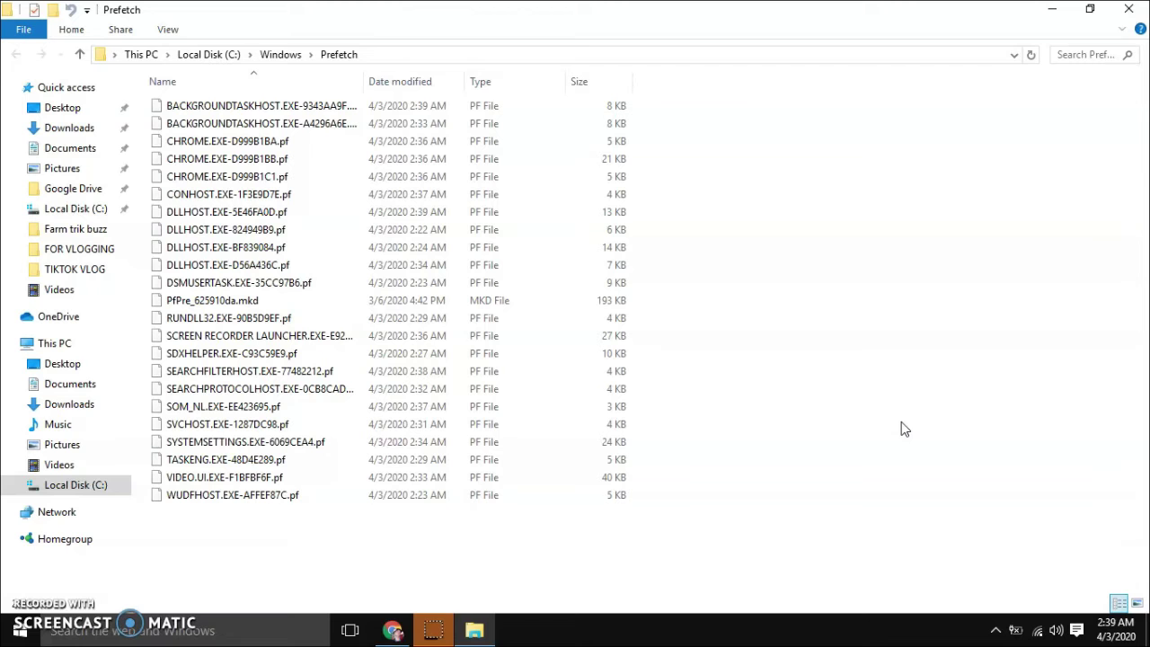
Delete all files in the Prefetch folder, skipping the ones in use, and close the folder
key("ctrl+a")
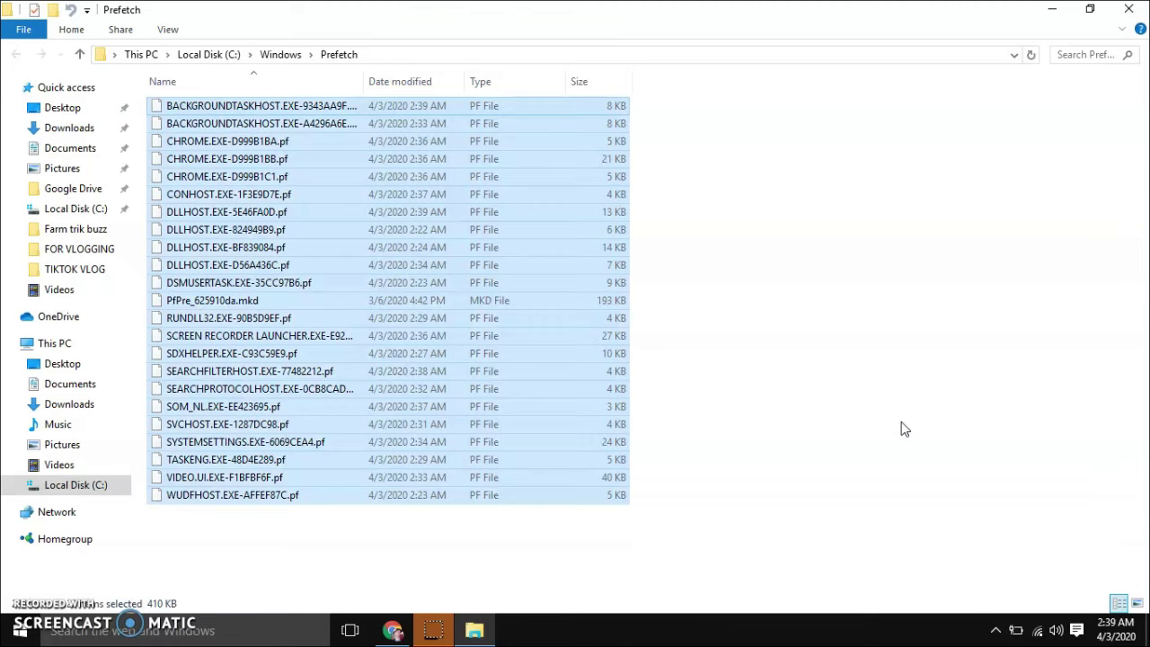
key("Delete")
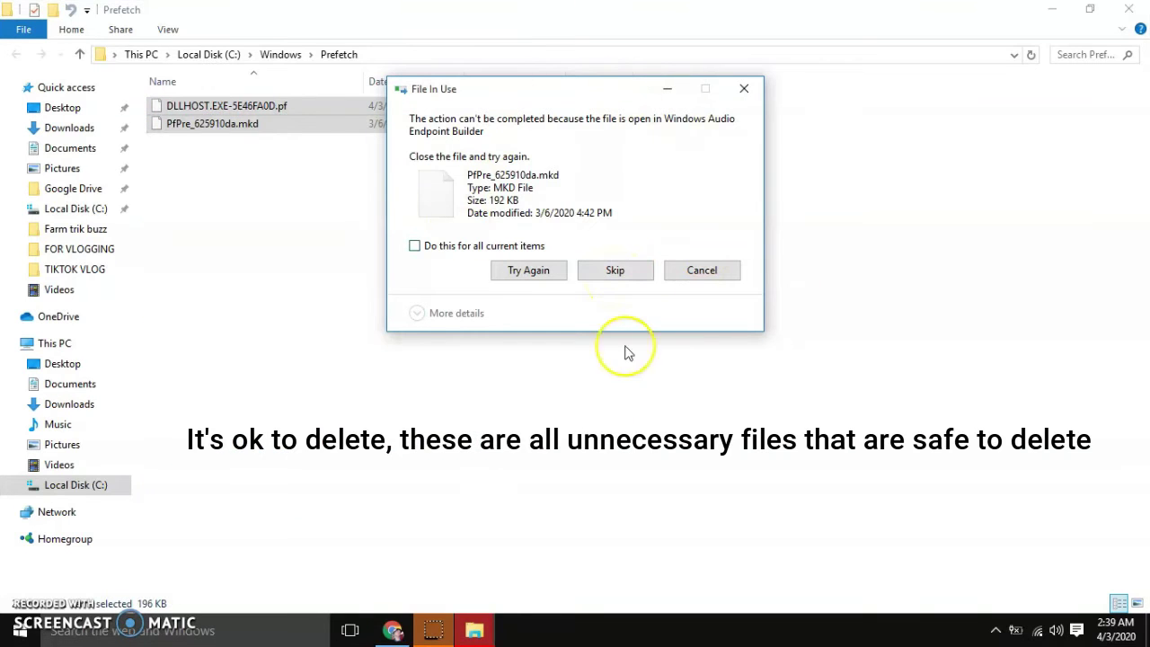
left_click(609, 272)
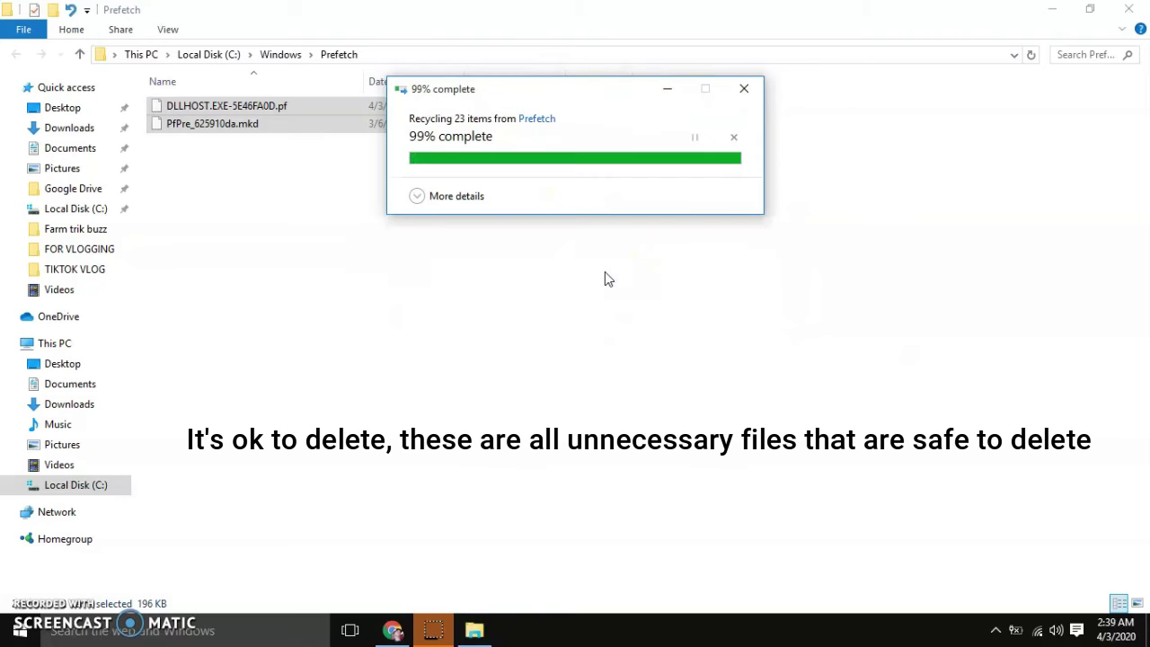
left_click(600, 274)
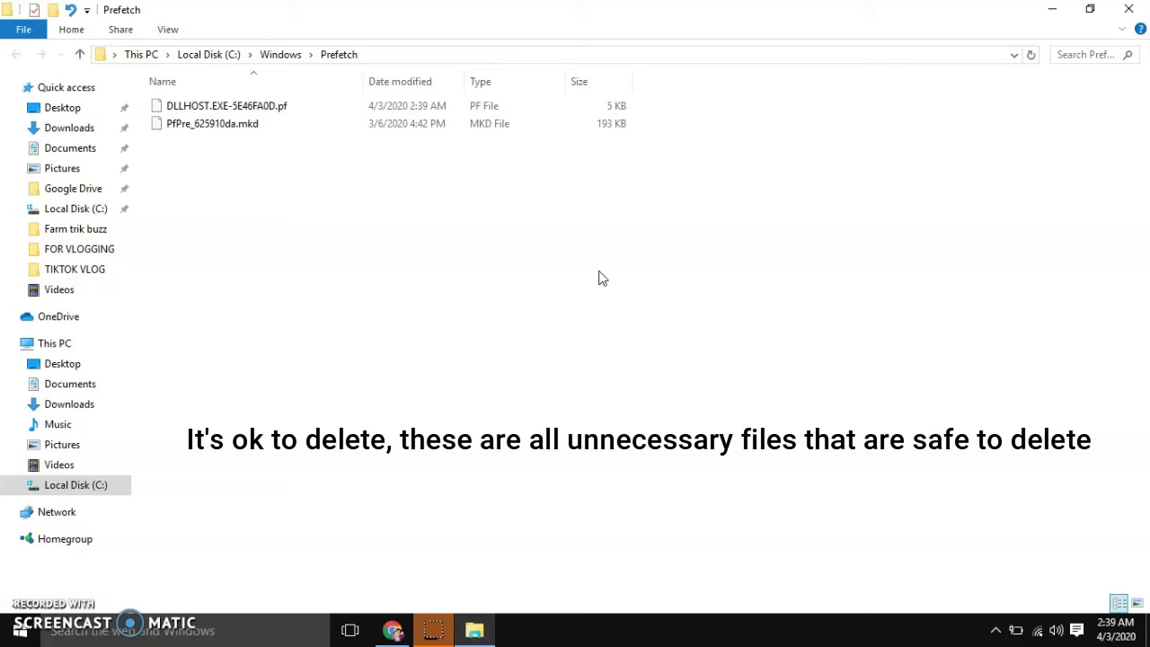
left_click(585, 275)
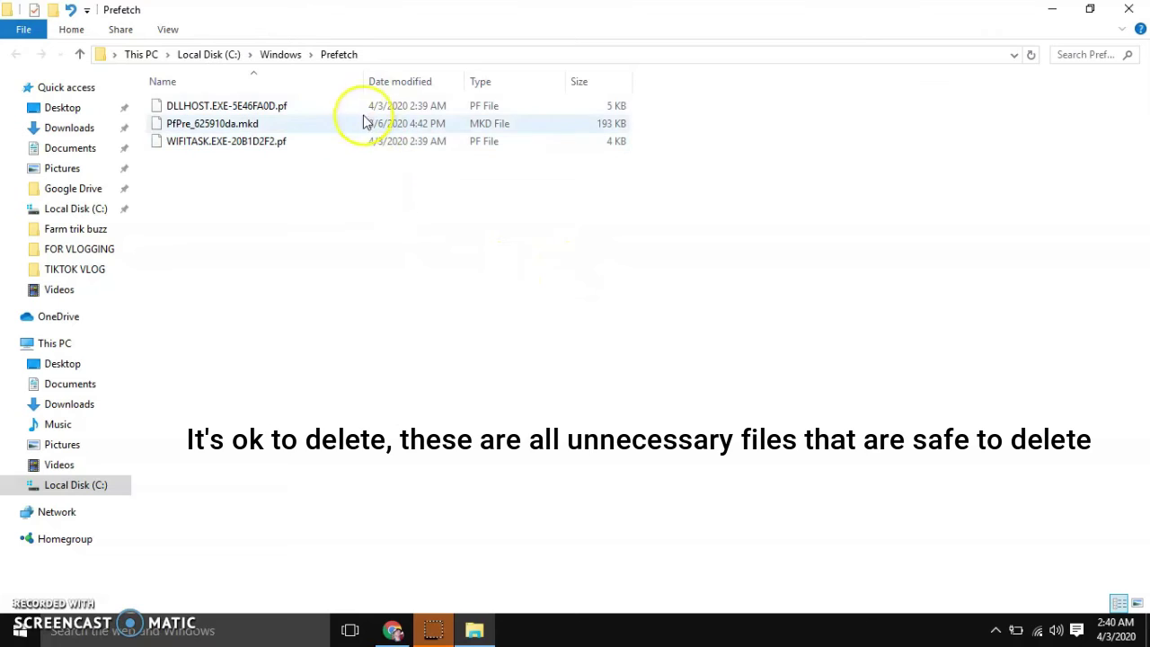
mouse_move(395, 632)
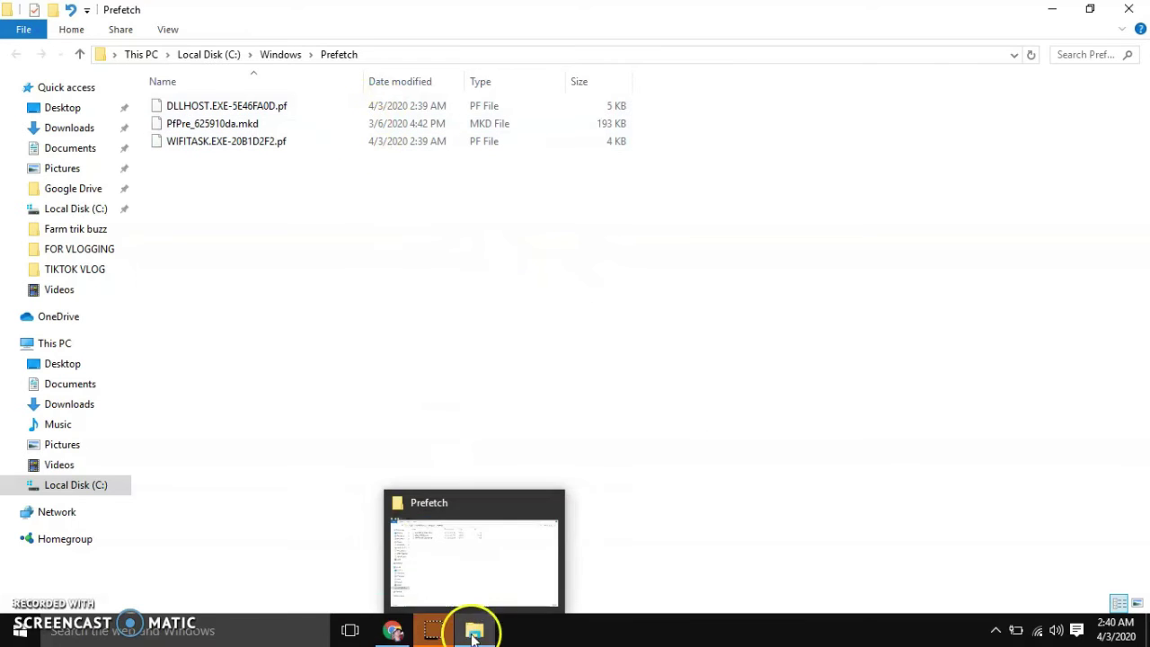
left_click(1129, 9)
Refresh the desktop twice
right_click(621, 247)
left_click(649, 296)
right_click(646, 246)
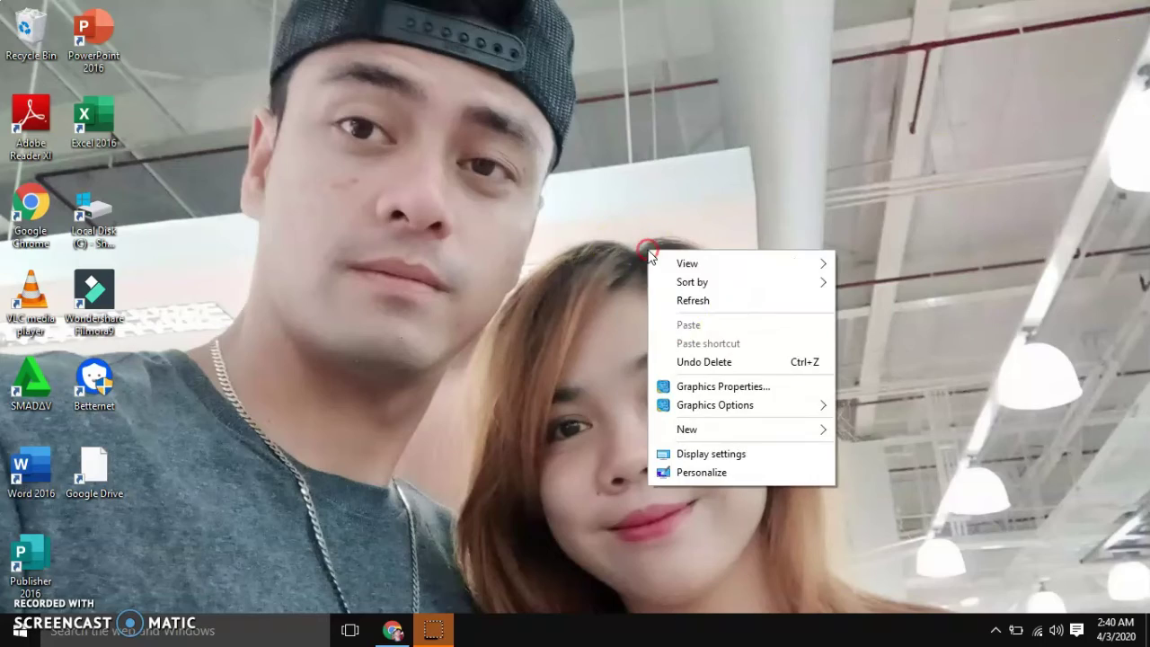
left_click(674, 300)
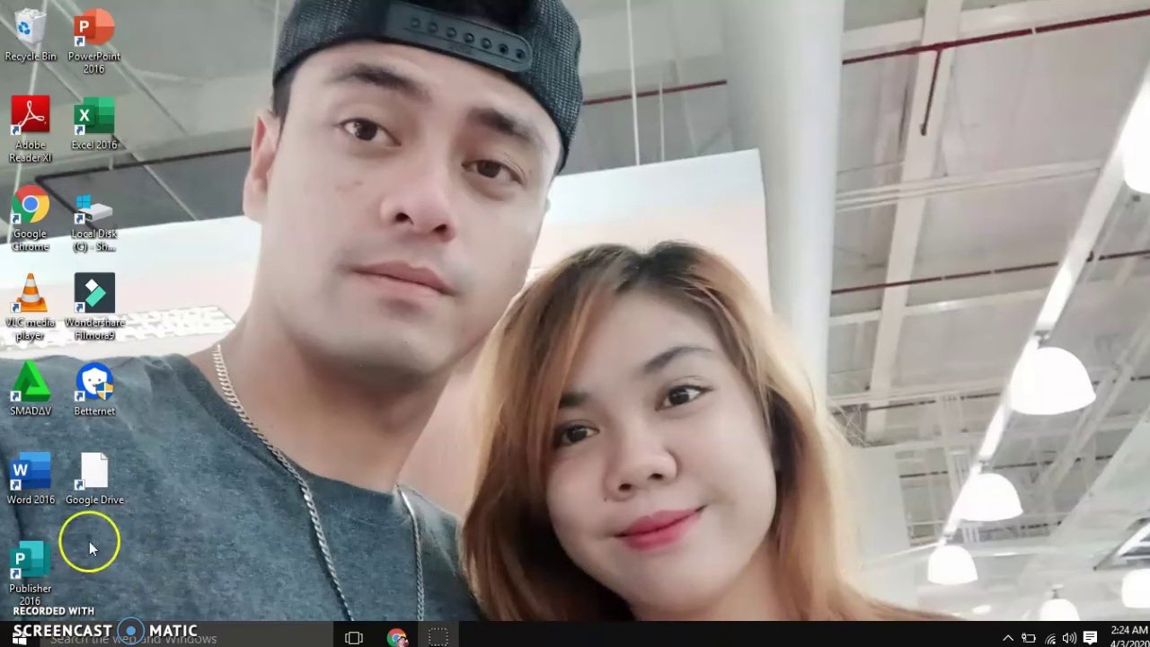
Open the ReadyBoost settings in the properties of Removable Disk (E:) from This PC
double_click(96, 220)
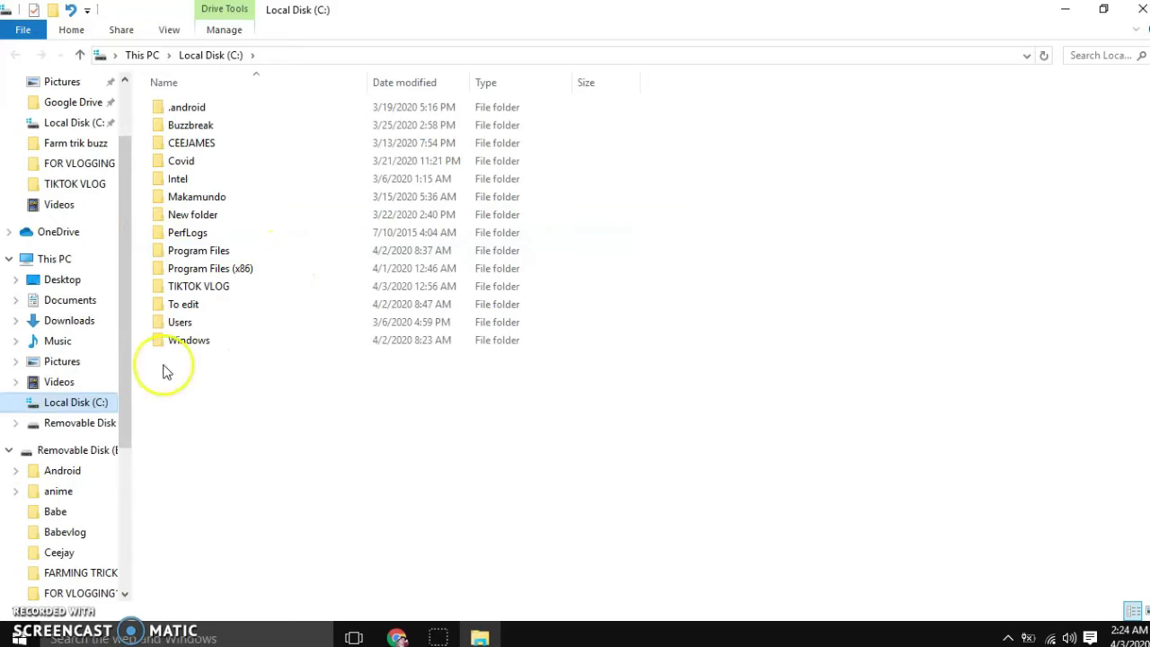
left_click(57, 259)
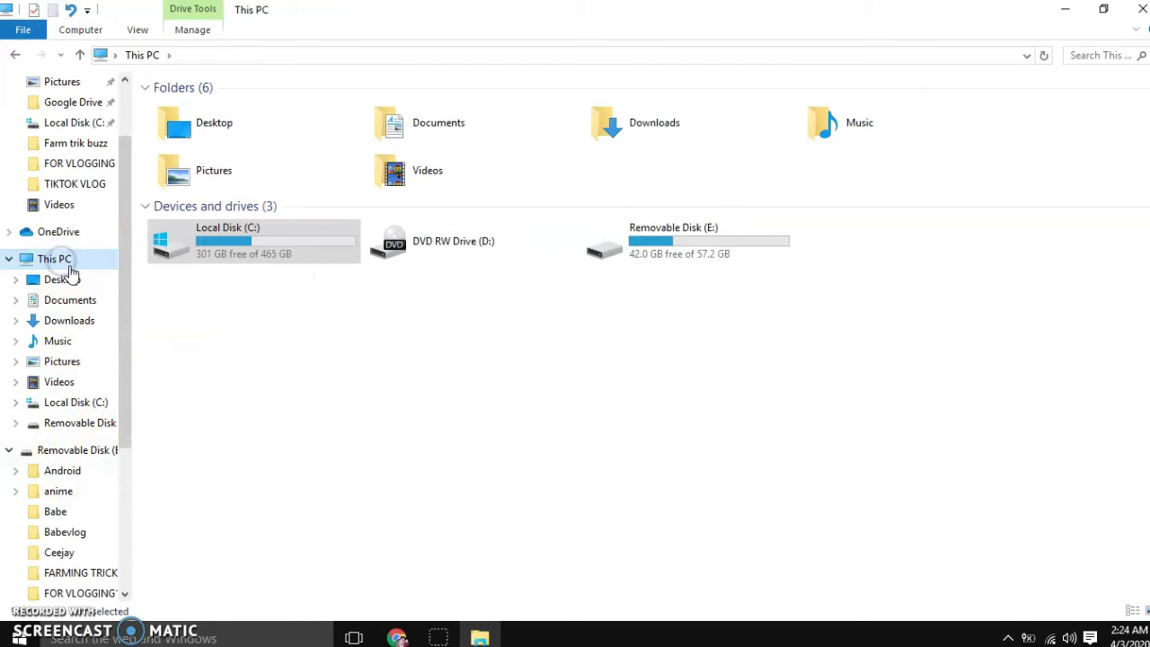
right_click(713, 249)
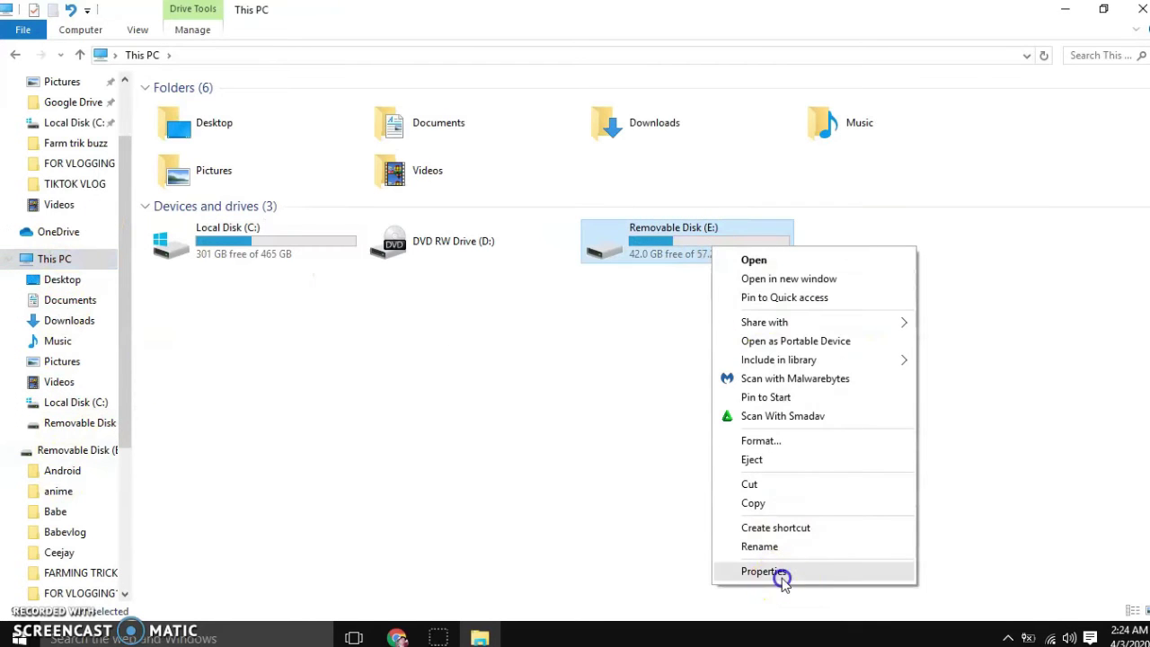
left_click(784, 576)
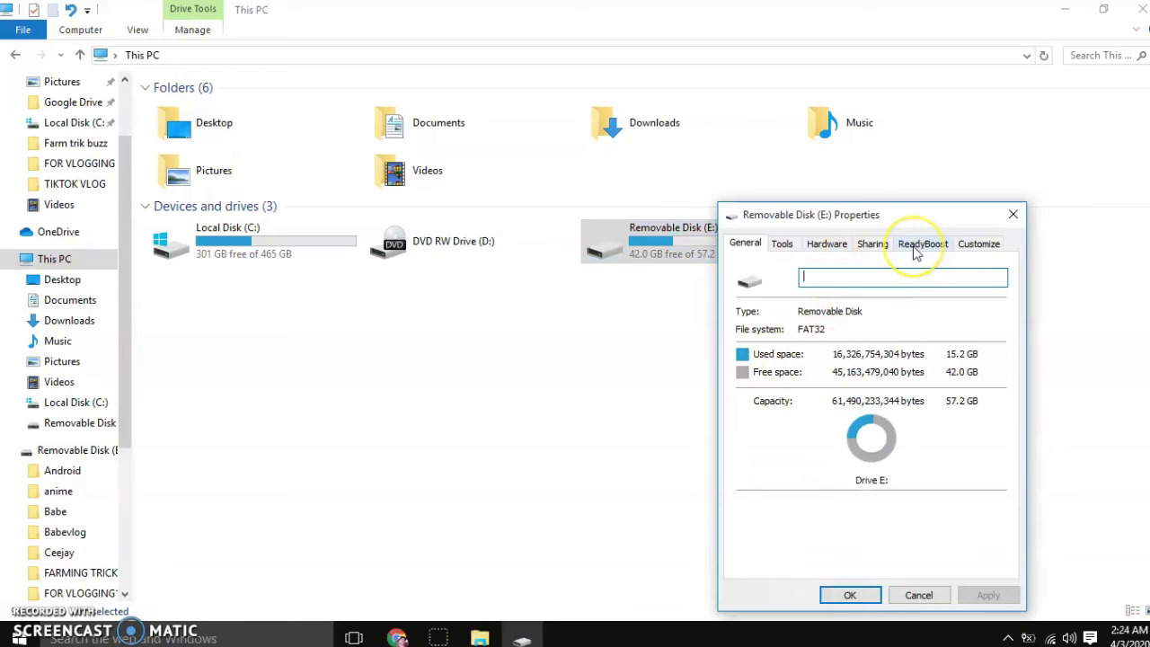
left_click(779, 77)
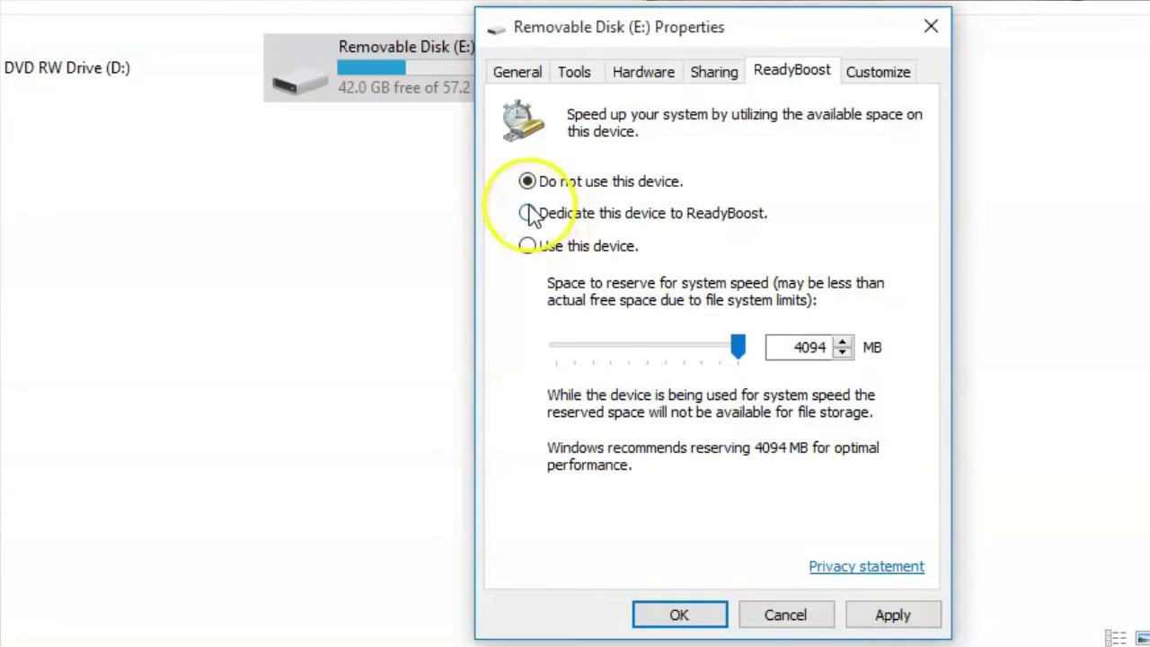
left_click(528, 245)
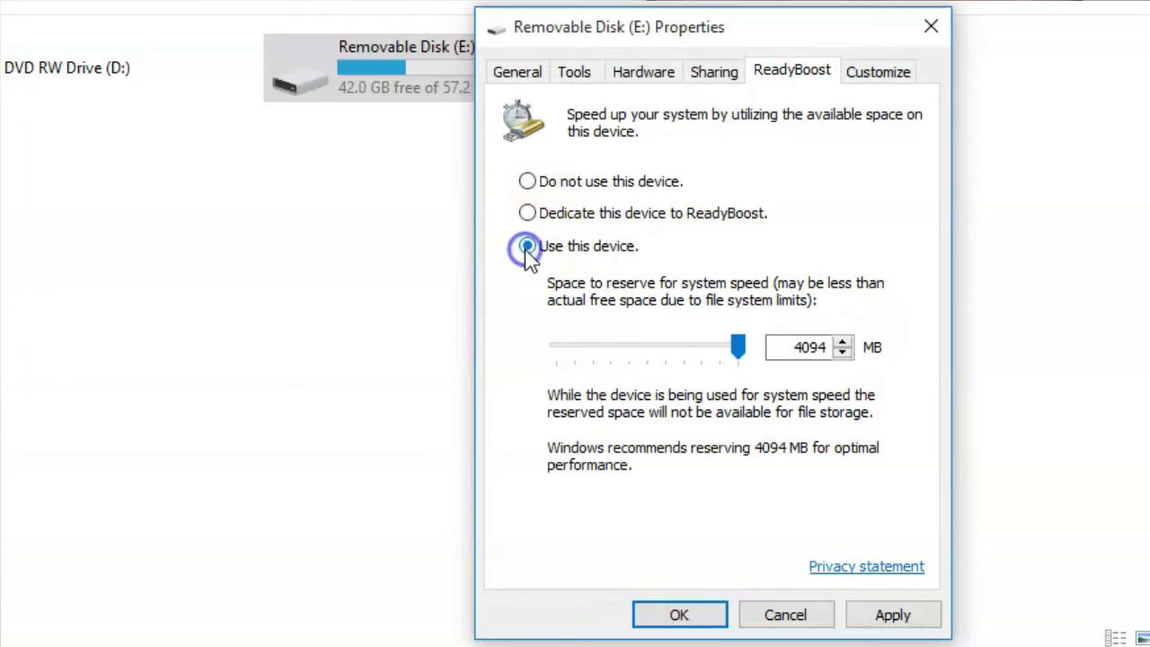
left_click(527, 216)
left_click(529, 183)
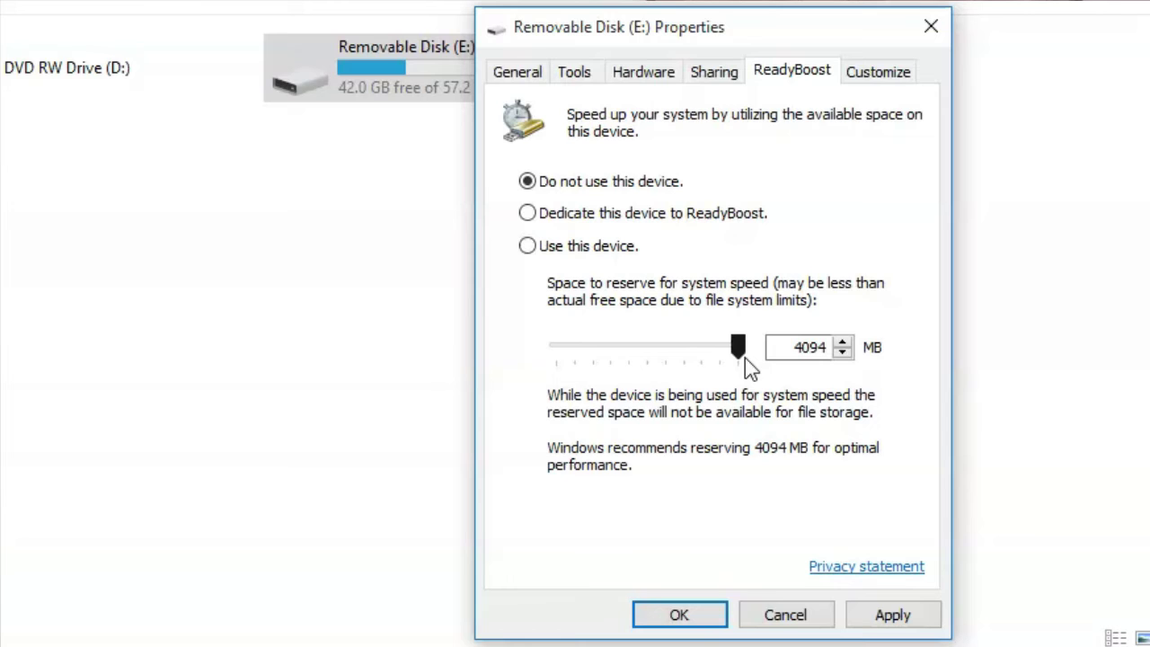
left_click(811, 347)
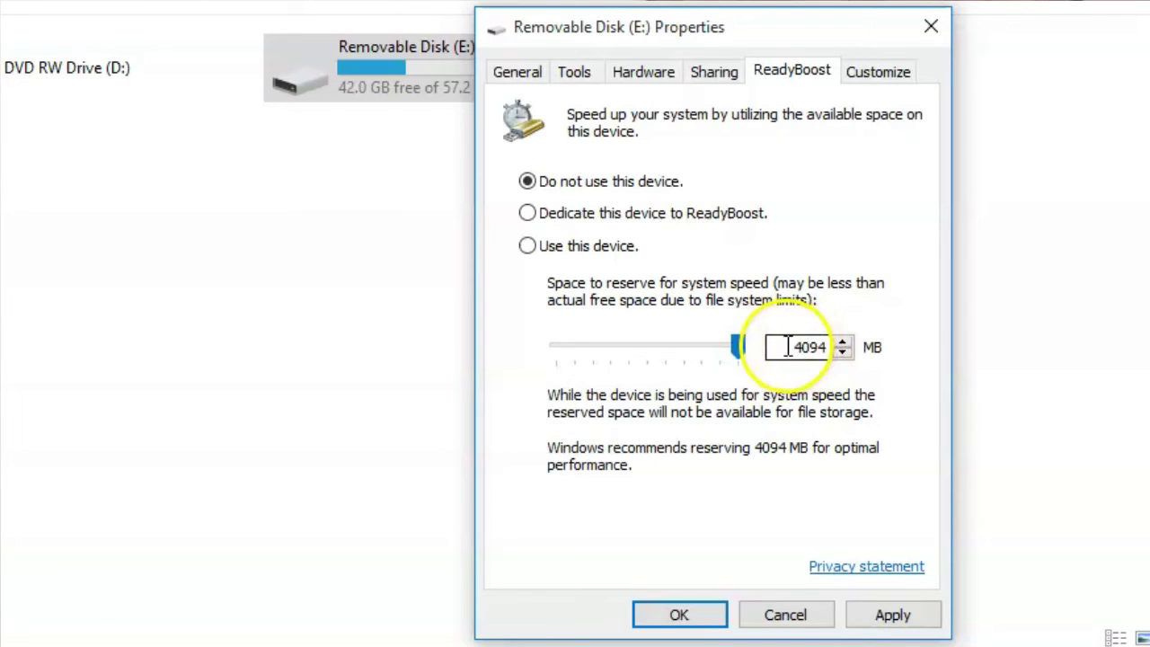
left_click(875, 348)
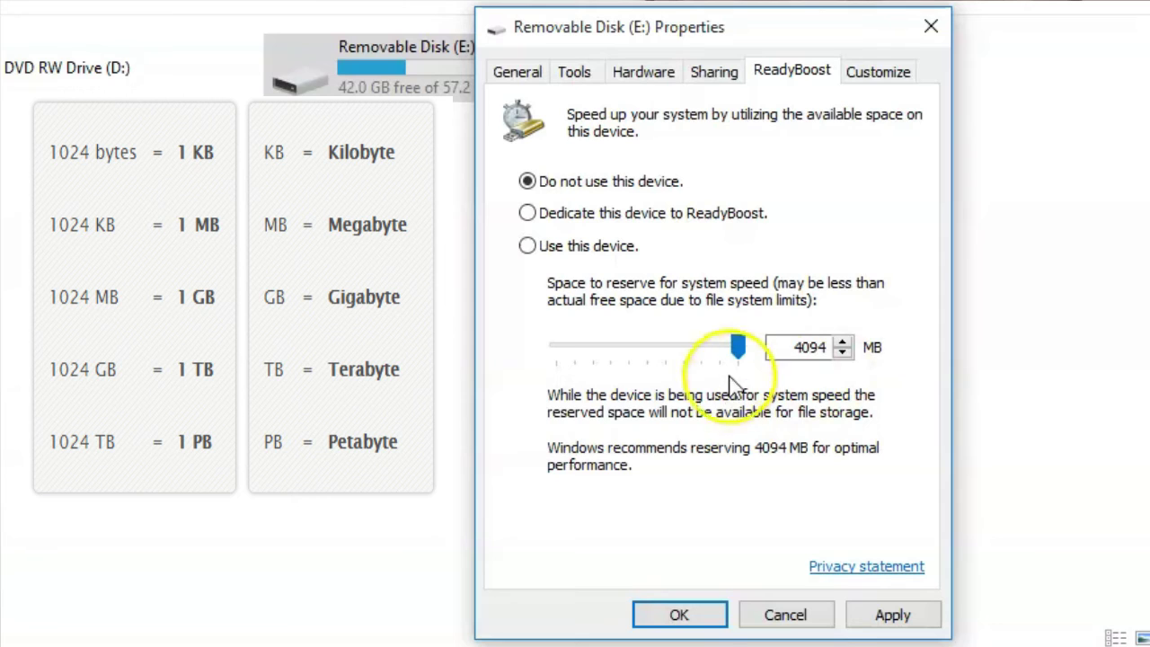
Set ReadyBoost to use Removable Disk (E:) with 4094 MB reserved for system speed, and confirm the properties
left_click_drag(739, 346, 764, 355)
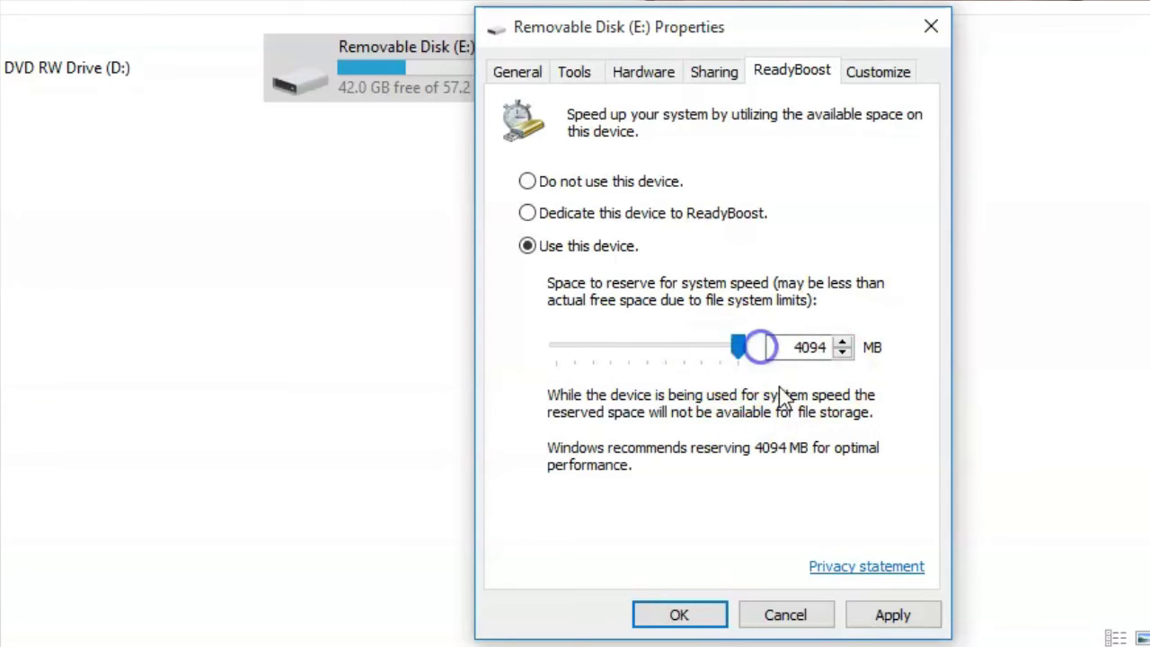
left_click(528, 248)
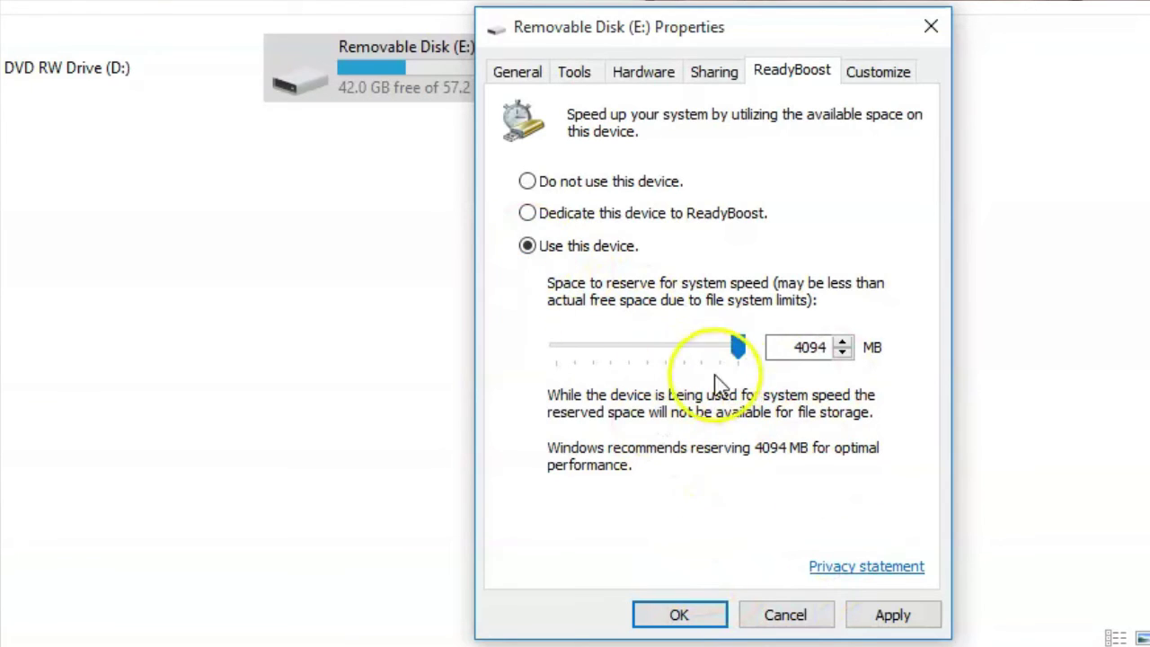
left_click(796, 348)
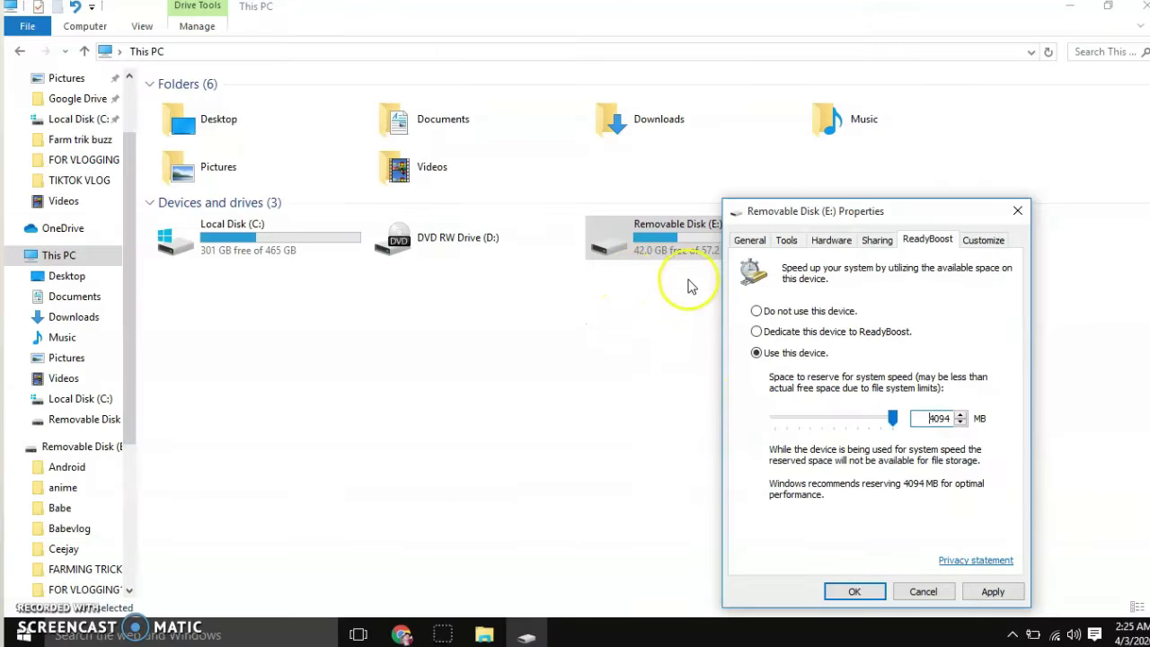
left_click(365, 226)
left_click(651, 340)
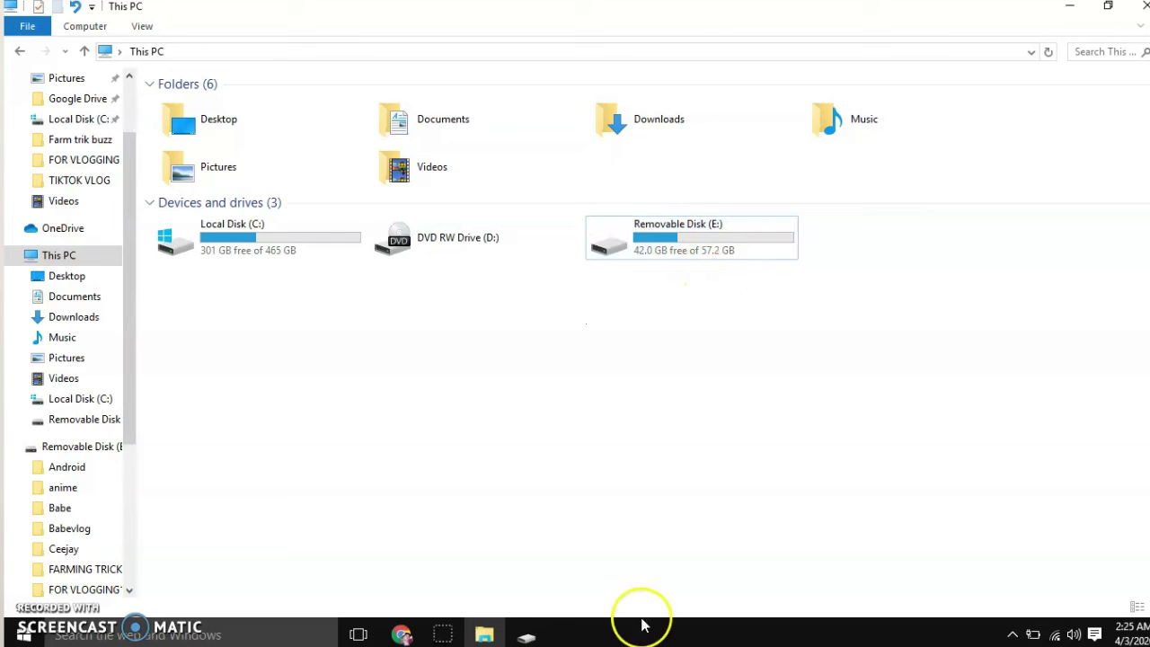
left_click(526, 635)
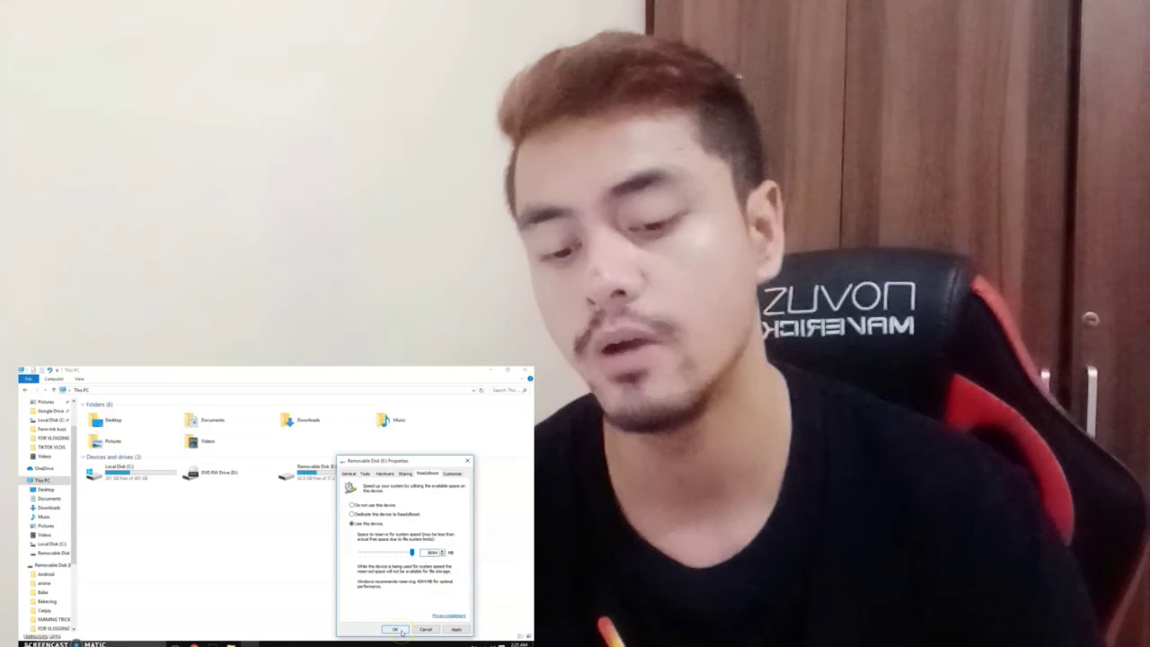
left_click(394, 629)
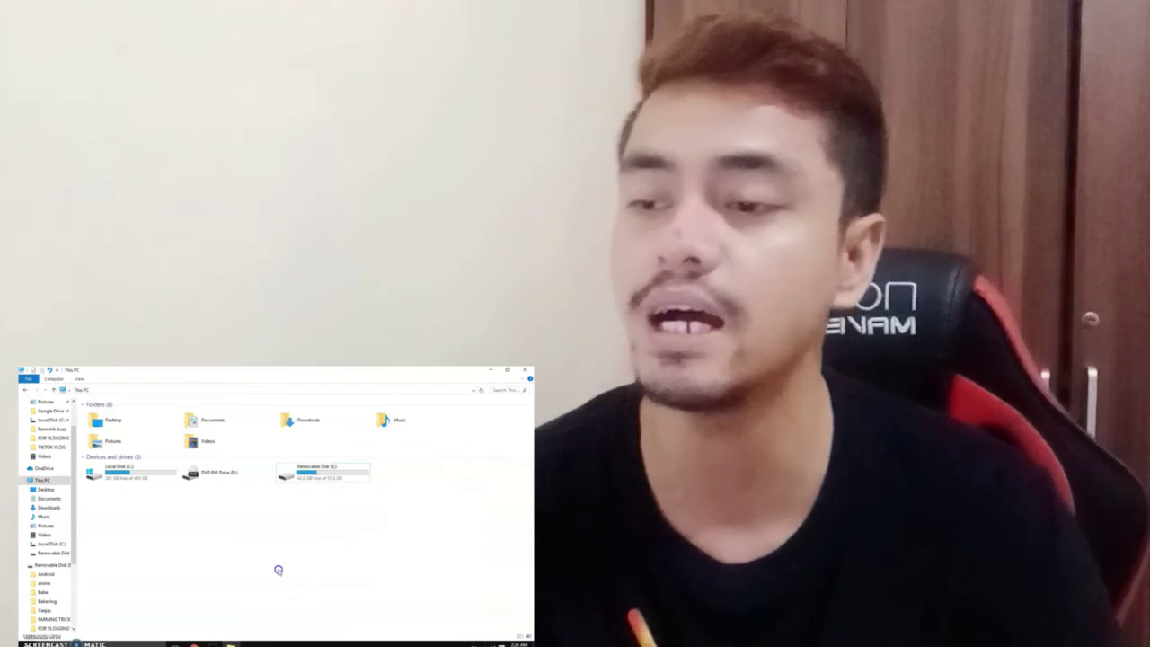